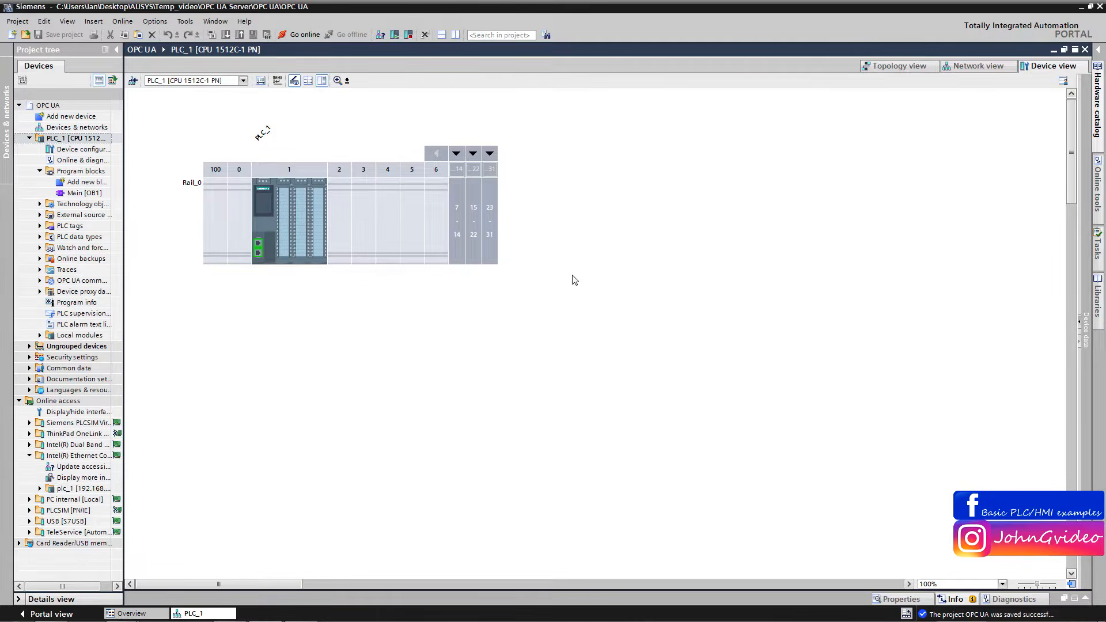
- Set the IP address of PLC_1's PROFINET interface [X1] to 192.168.0.26
{"action": "left_click", "coordinate": [263, 221]}
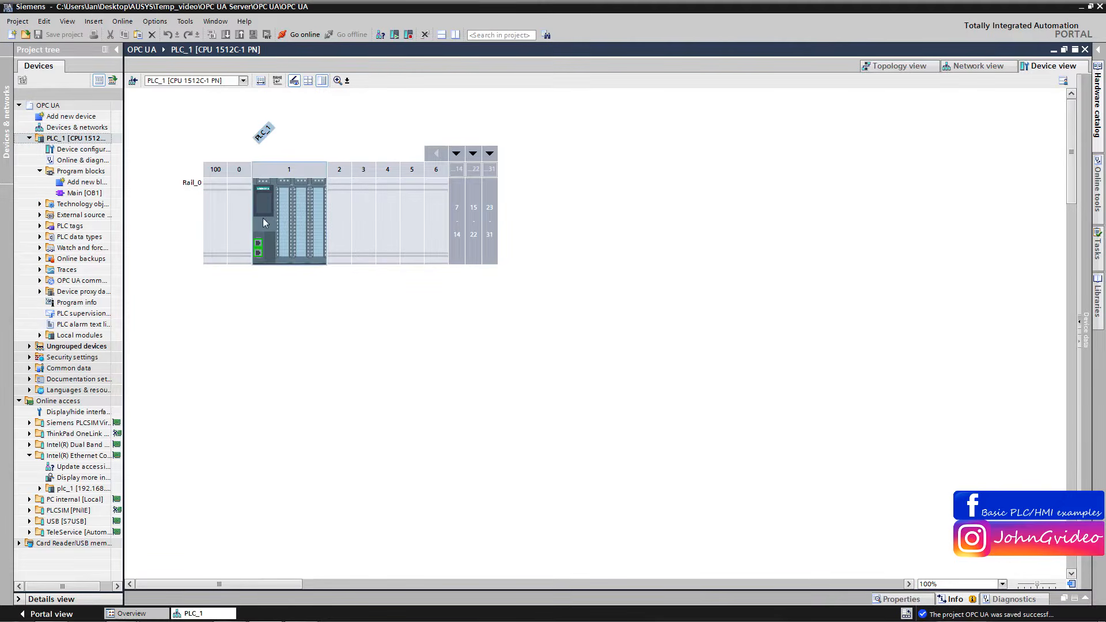
{"action": "double_click", "coordinate": [260, 214]}
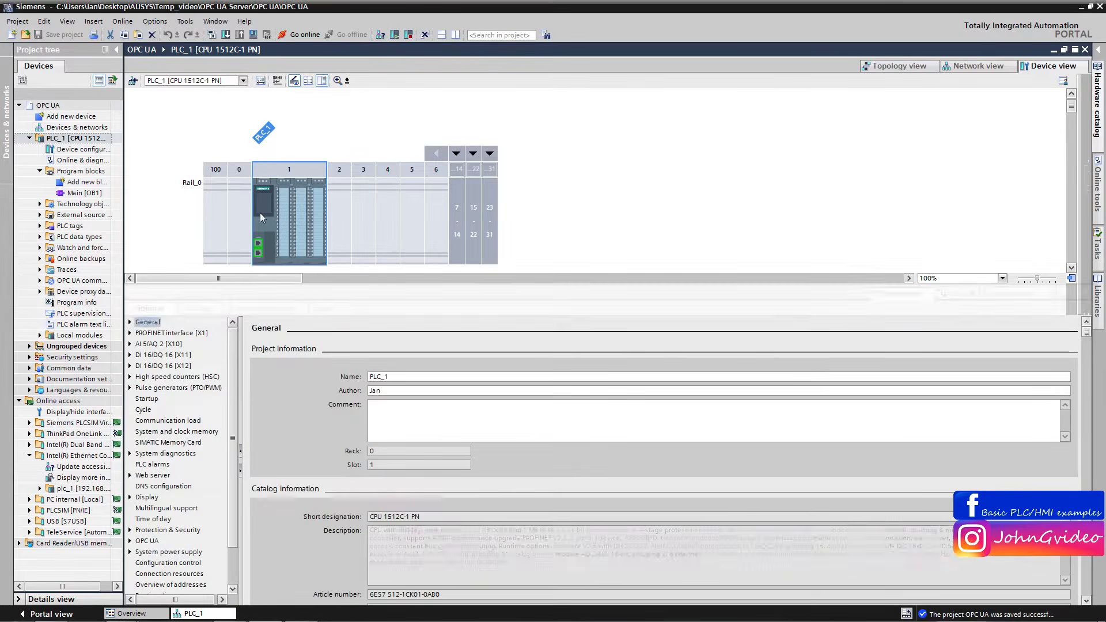
{"action": "left_click", "coordinate": [197, 334]}
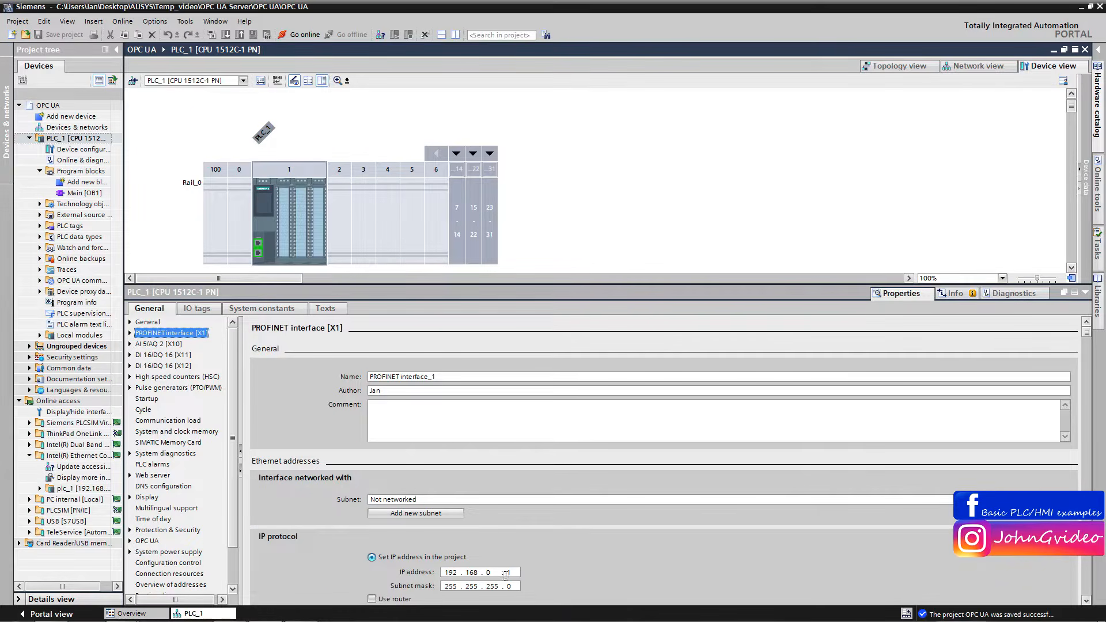
{"action": "left_click", "coordinate": [512, 574]}
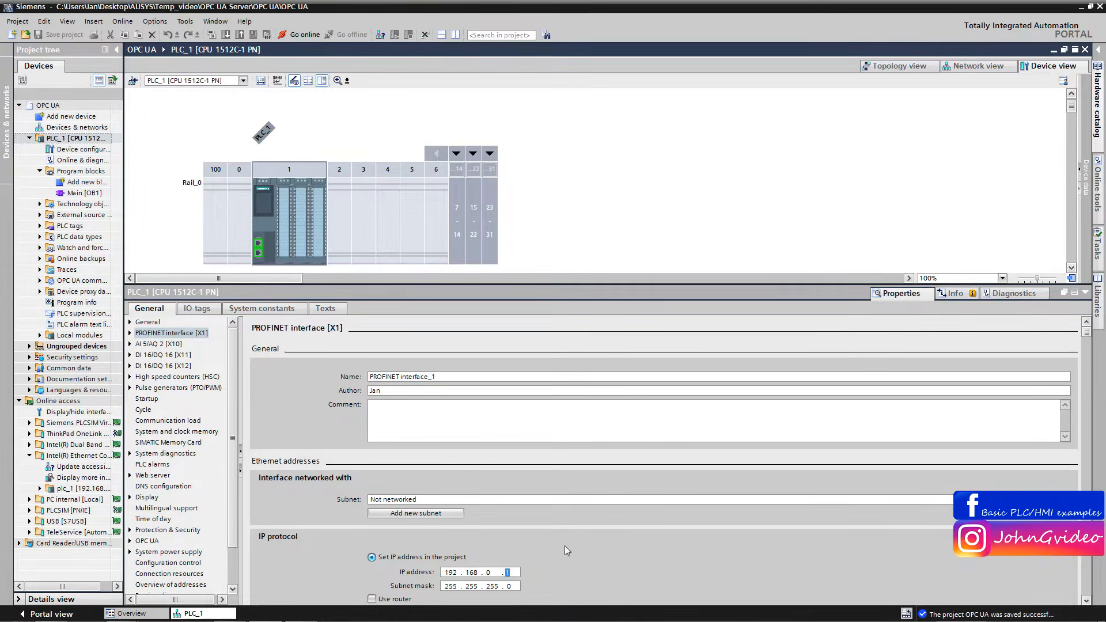
{"action": "type", "text": "26"}
- Activate the OPC UA server in PLC_1's OPC UA general server settings and acknowledge the security note
{"action": "left_click_drag", "start_coordinate": [358, 285], "coordinate": [349, 196]}
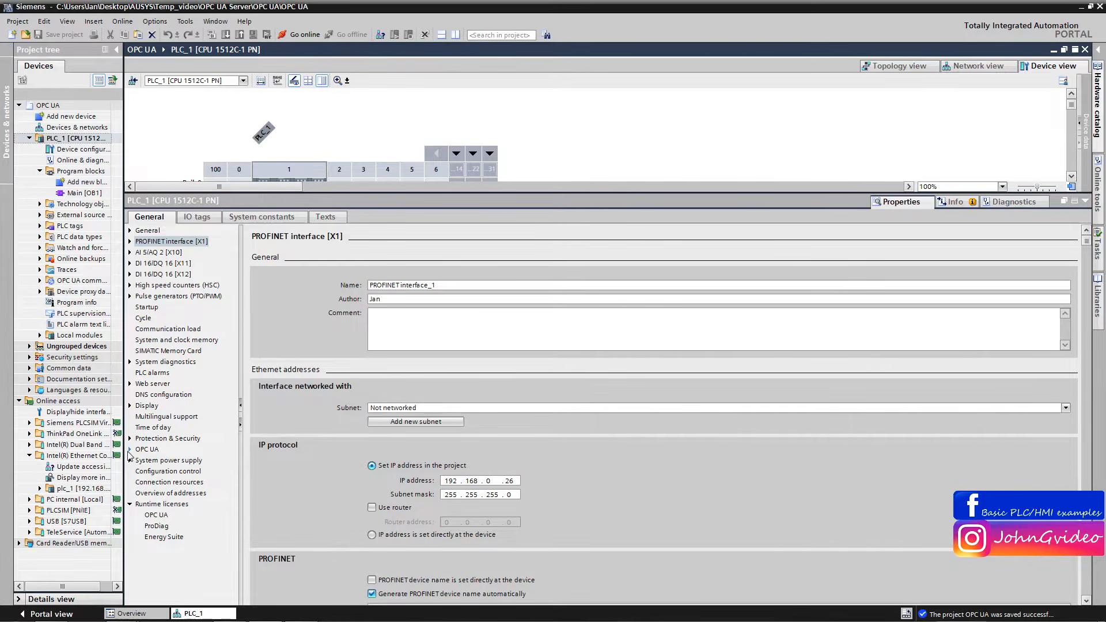
{"action": "left_click", "coordinate": [130, 451]}
{"action": "left_click", "coordinate": [151, 463]}
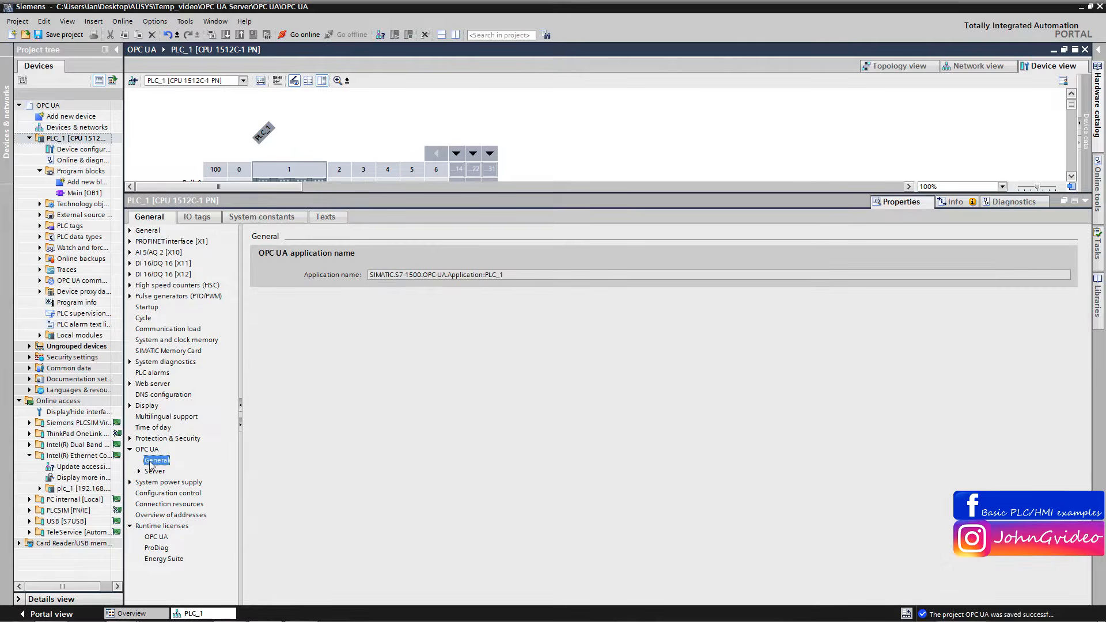
{"action": "left_click", "coordinate": [139, 471]}
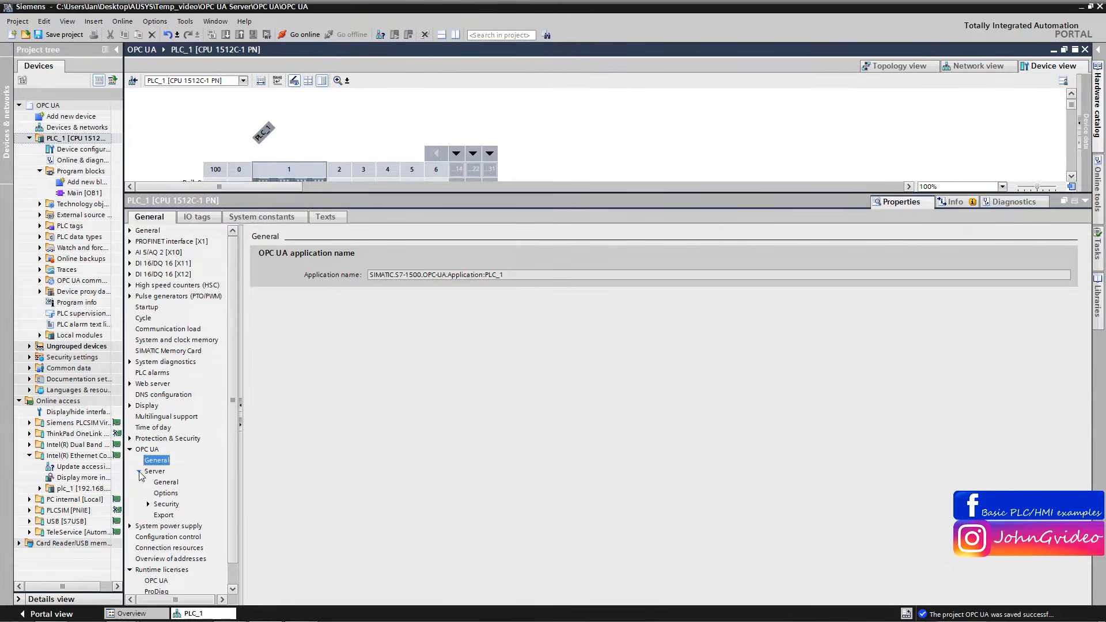
{"action": "left_click", "coordinate": [166, 483]}
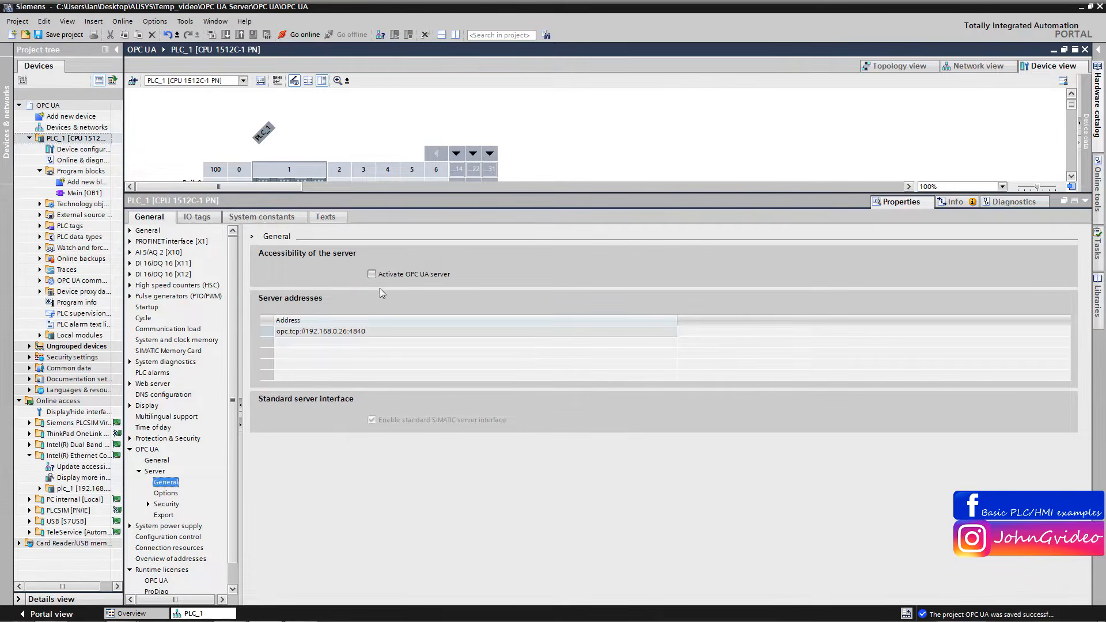
{"action": "left_click", "coordinate": [371, 274]}
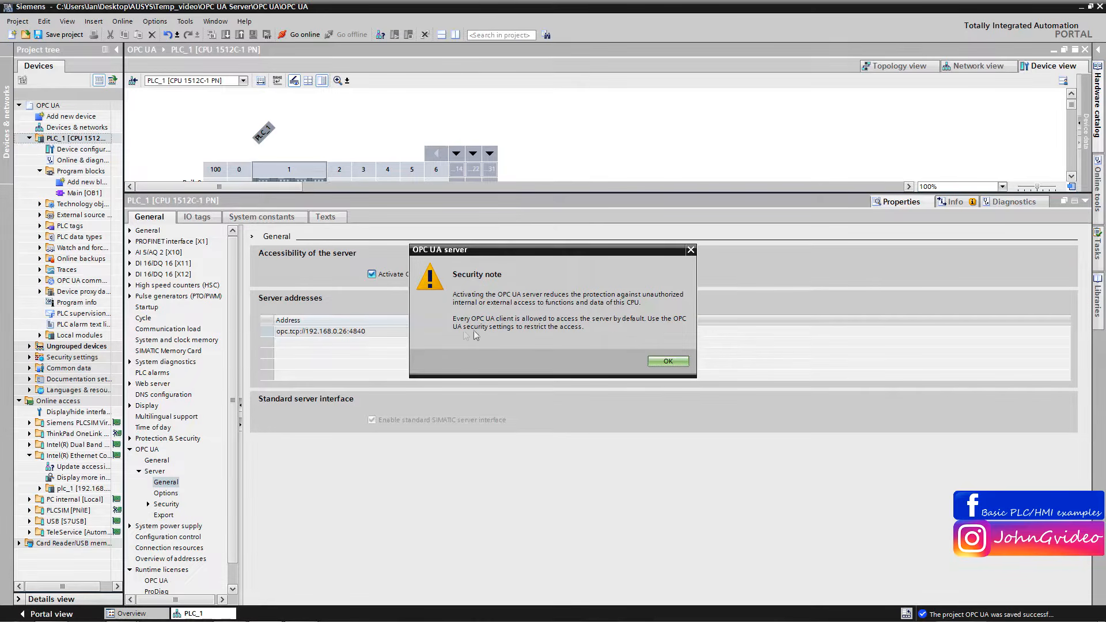
{"action": "left_click", "coordinate": [668, 361]}
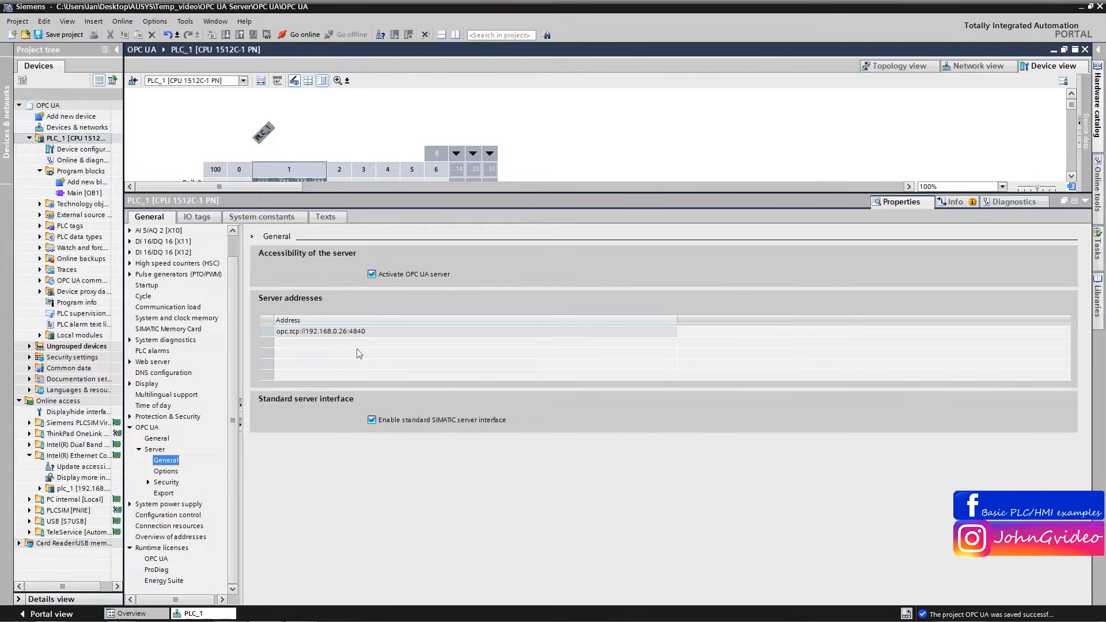
{"action": "left_click", "coordinate": [305, 332]}
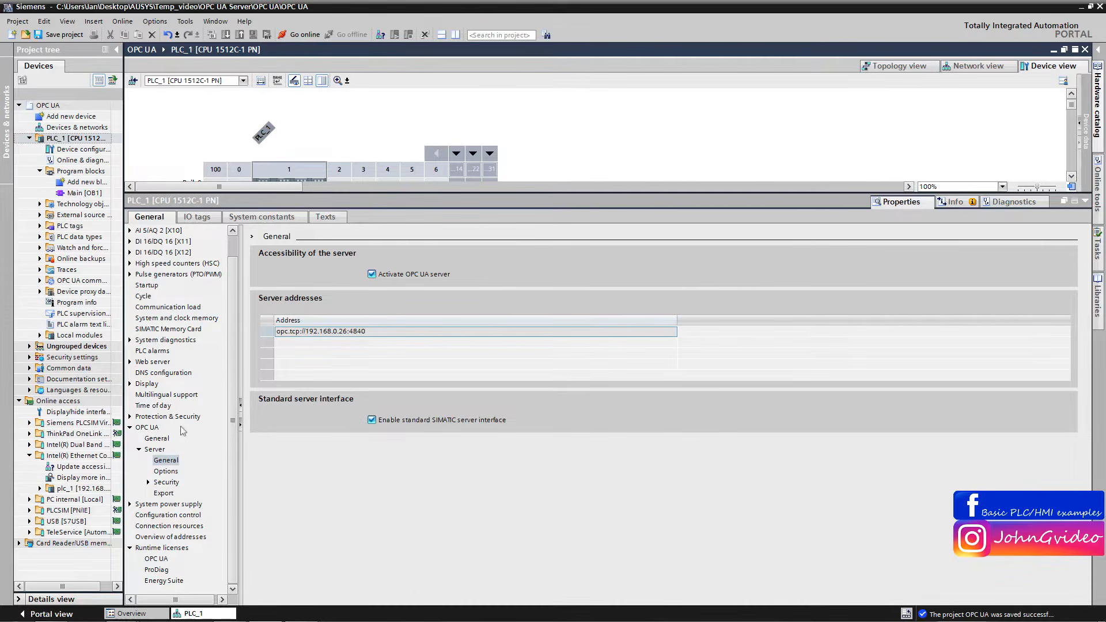
- Review the port and publishing interval in the OPC UA server options and set the minimum sampling interval to 100 ms
{"action": "left_click", "coordinate": [167, 472]}
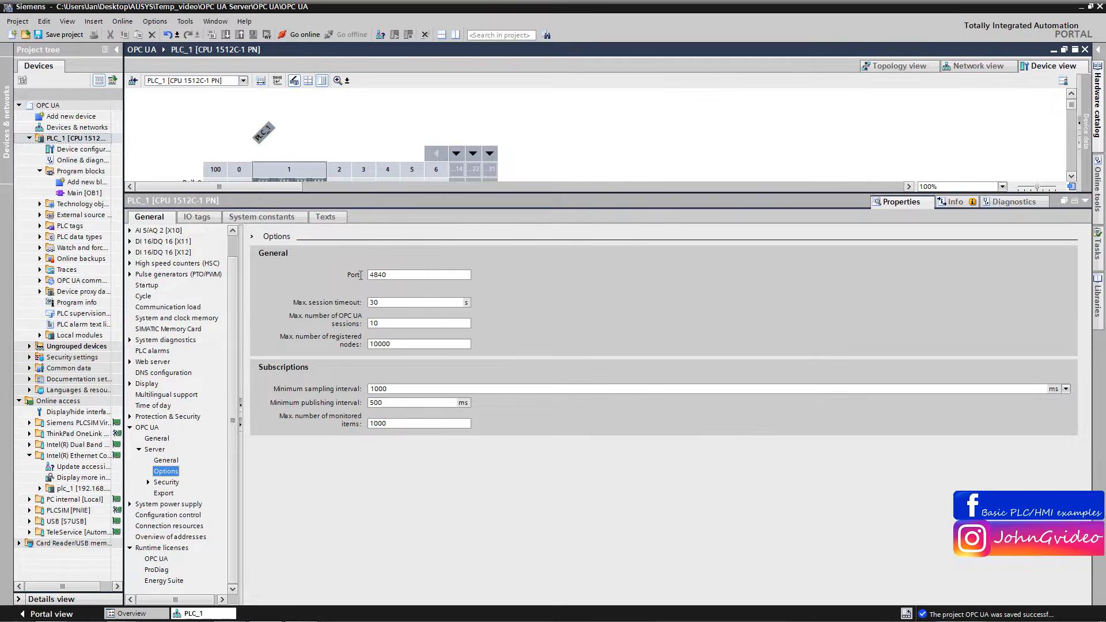
{"action": "double_click", "coordinate": [384, 275]}
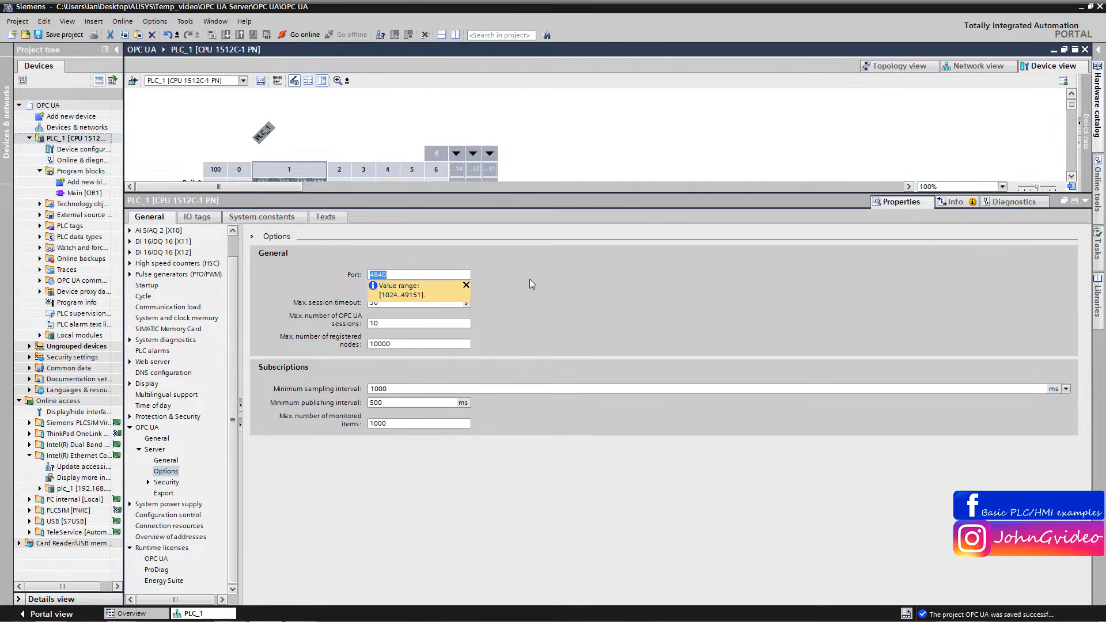
{"action": "left_click", "coordinate": [452, 277]}
{"action": "left_click", "coordinate": [466, 285]}
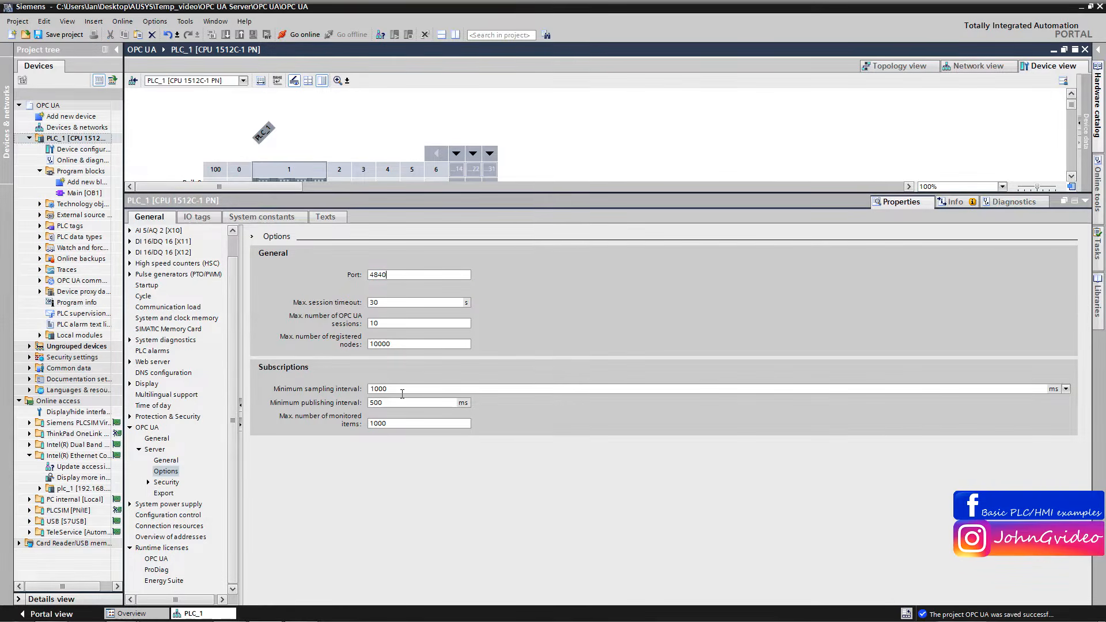
{"action": "left_click", "coordinate": [1065, 389]}
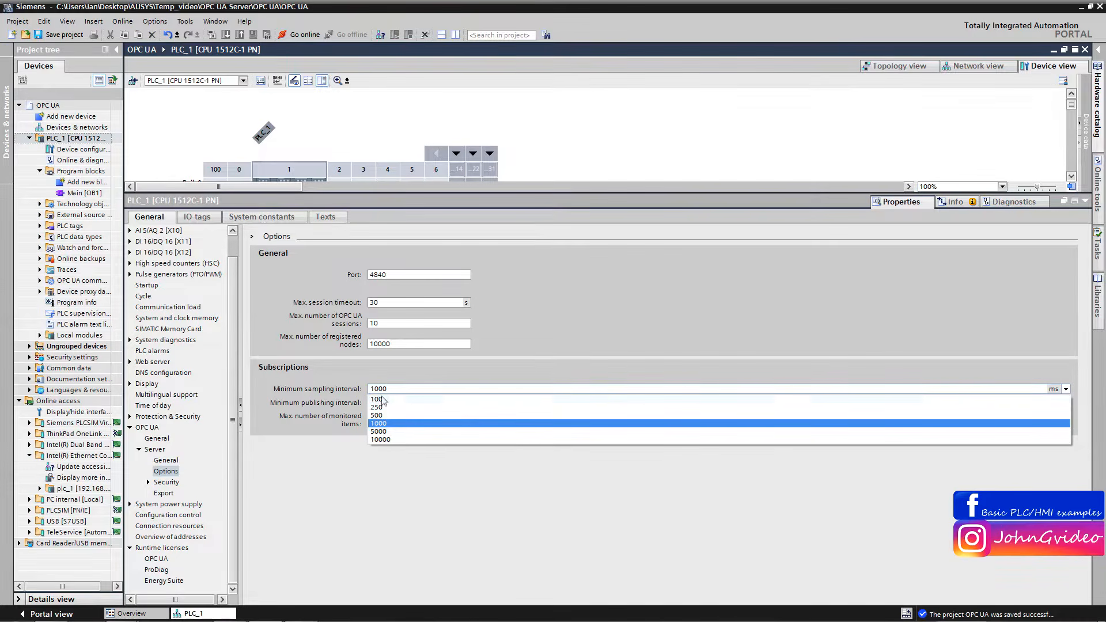
{"action": "left_click", "coordinate": [378, 401]}
{"action": "left_click", "coordinate": [389, 403]}
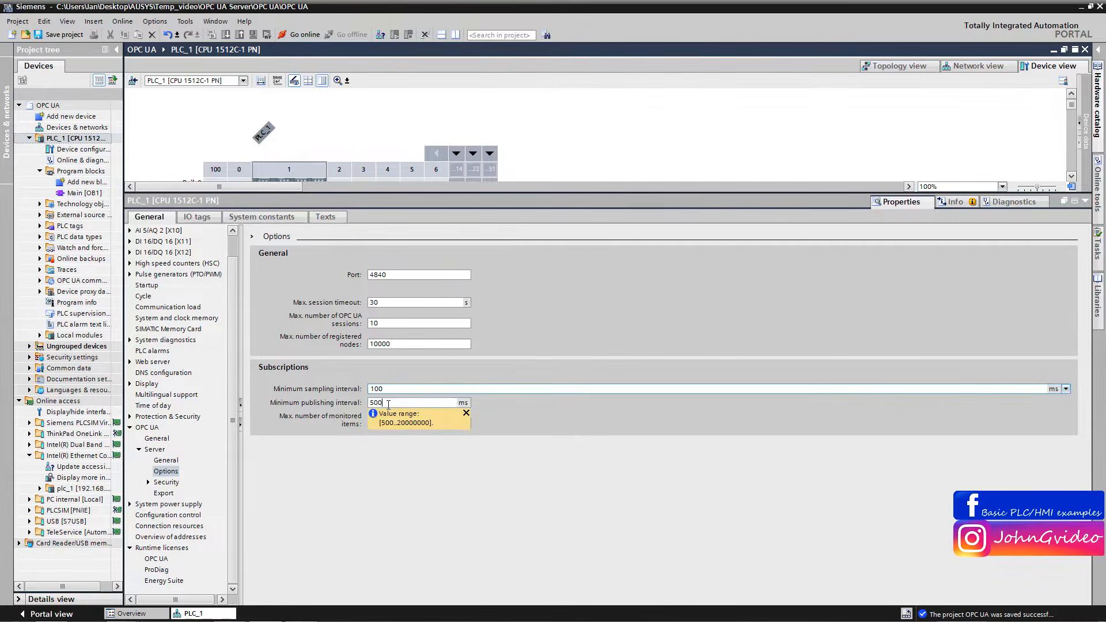
{"action": "left_click", "coordinate": [466, 413]}
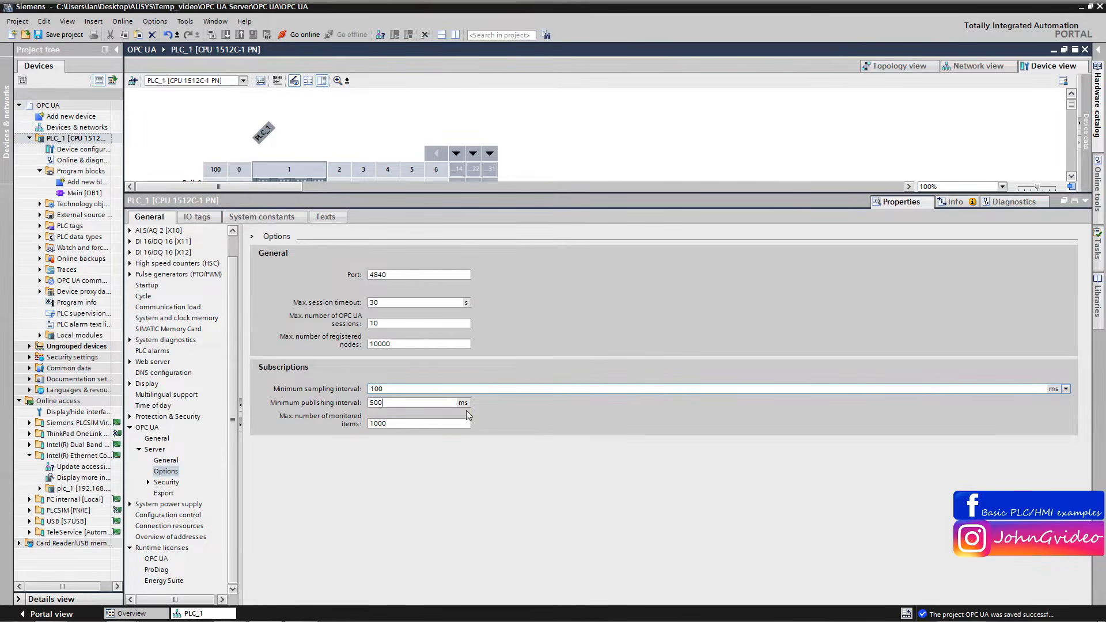
- Examine the OPC UA server's secure channel policies, trusted clients and user authentication settings
{"action": "left_click", "coordinate": [148, 484]}
{"action": "left_click", "coordinate": [180, 494]}
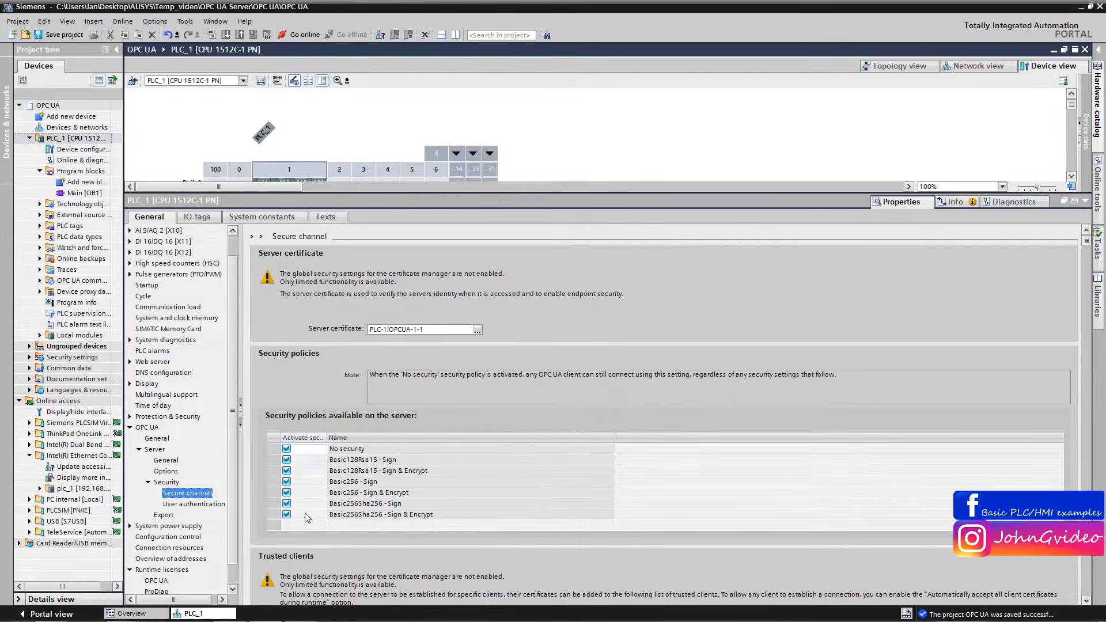
{"action": "left_click_drag", "start_coordinate": [1087, 242], "coordinate": [1077, 372]}
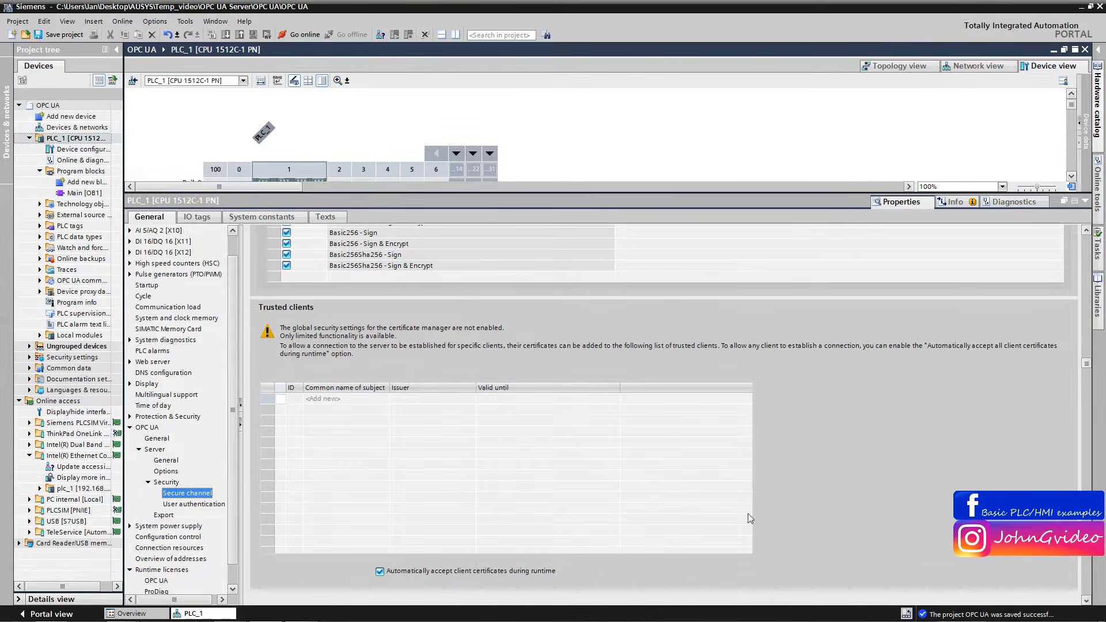
{"action": "scroll", "coordinate": [1088, 399], "scroll_direction": "down", "scroll_amount": 2}
{"action": "scroll", "coordinate": [1087, 399], "scroll_direction": "down", "scroll_amount": 2}
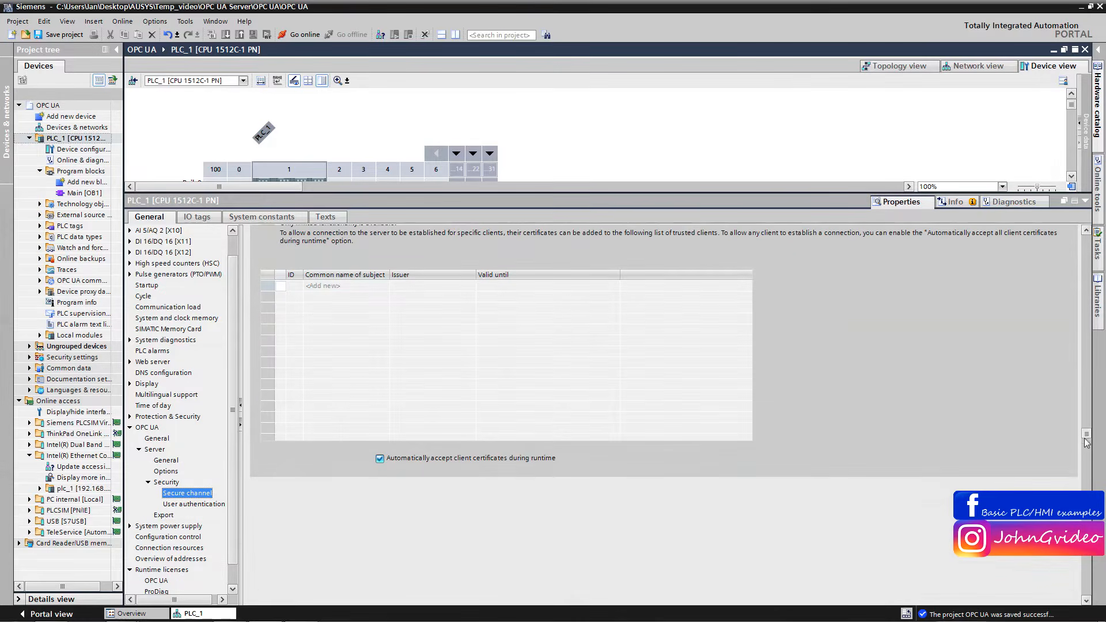
{"action": "left_click", "coordinate": [196, 505]}
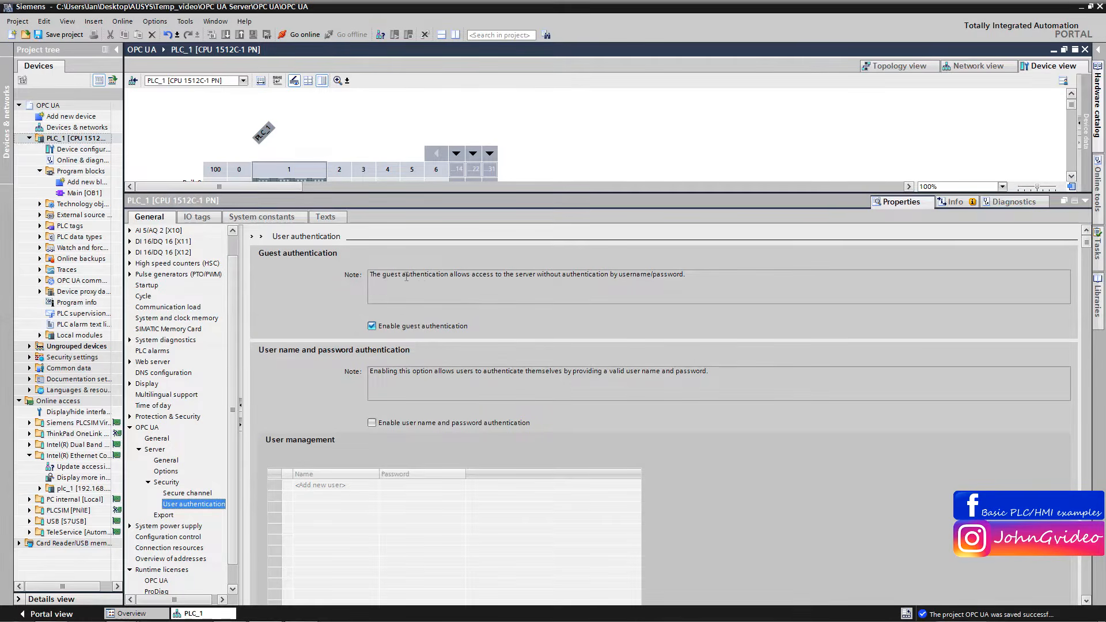
{"action": "left_click_drag", "start_coordinate": [686, 274], "coordinate": [352, 279]}
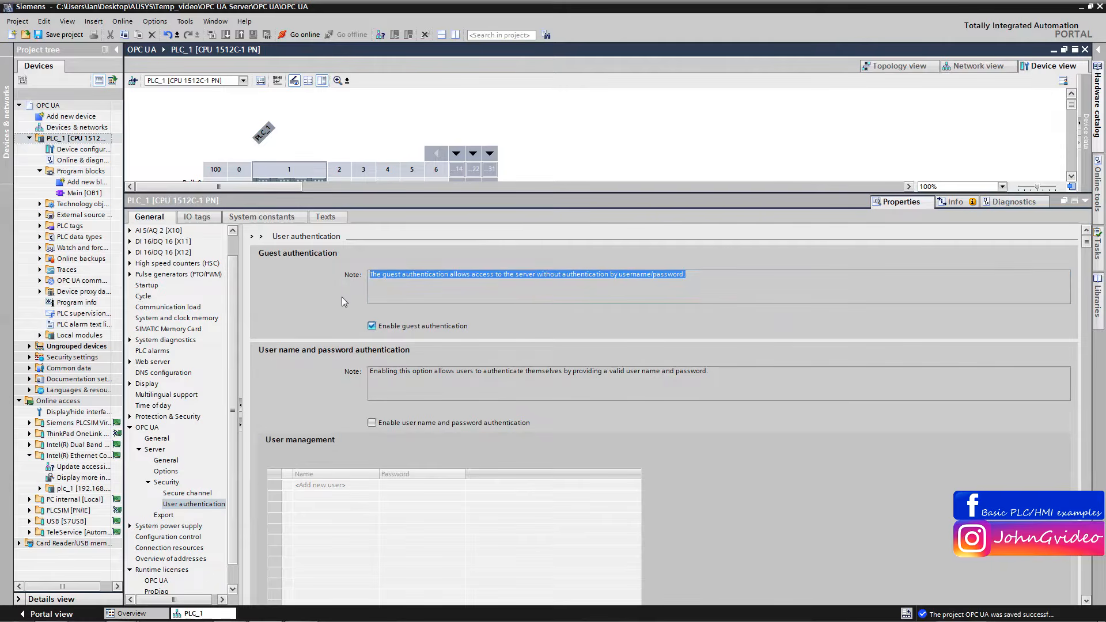
{"action": "left_click", "coordinate": [638, 273]}
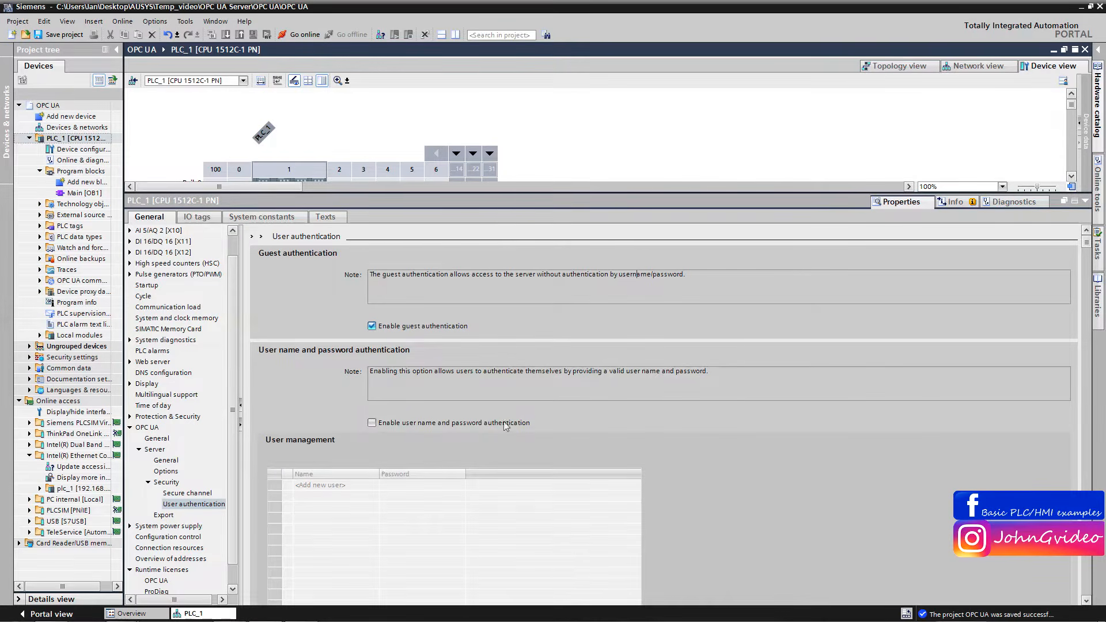
{"action": "mouse_move", "coordinate": [1086, 246]}
{"action": "left_mouse_down"}
{"action": "mouse_move", "coordinate": [1084, 393]}
{"action": "mouse_move", "coordinate": [1073, 274]}
{"action": "mouse_move", "coordinate": [1081, 235]}
{"action": "left_mouse_up"}
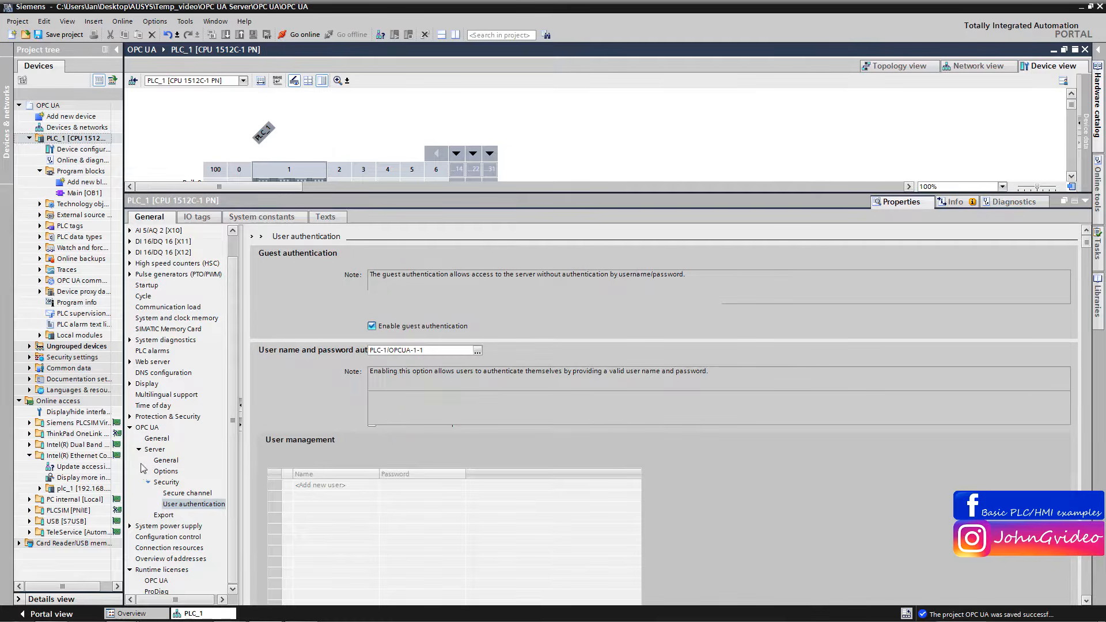
- Set the purchased OPC UA runtime license to SIMATIC OPC UA S7-1500 small and save the project
{"action": "left_click", "coordinate": [148, 483]}
{"action": "left_click", "coordinate": [138, 450]}
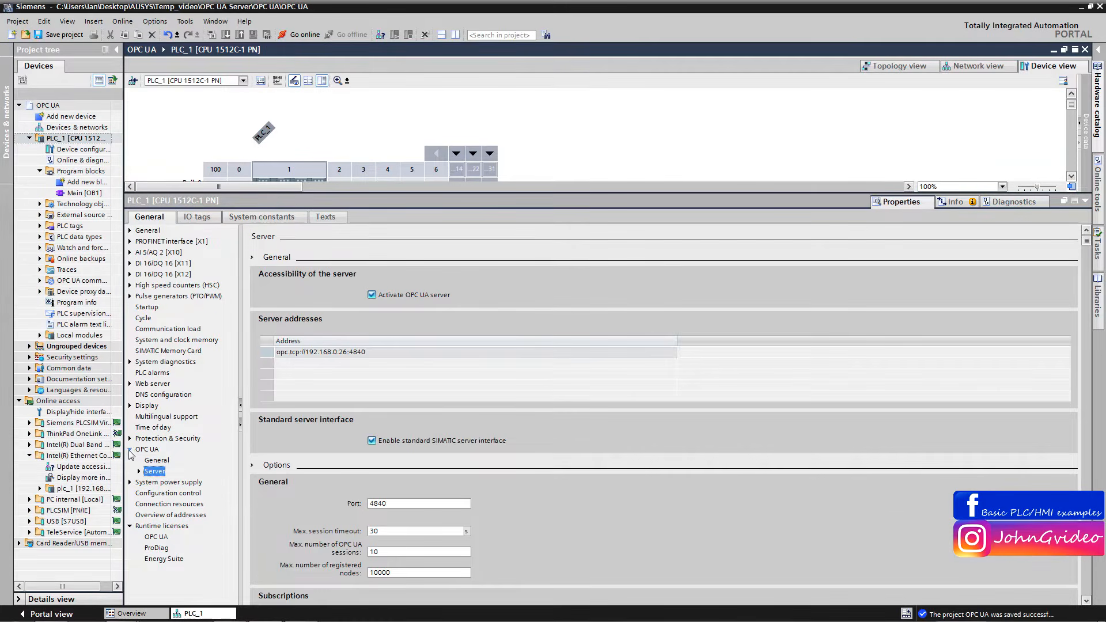
{"action": "left_click", "coordinate": [130, 449]}
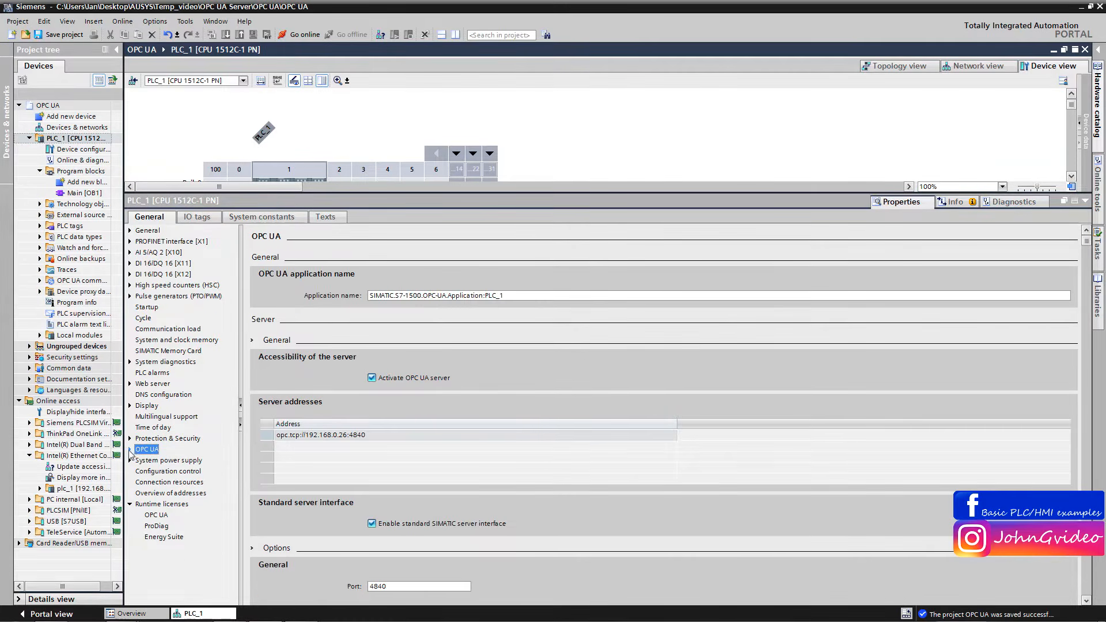
{"action": "left_click", "coordinate": [156, 515]}
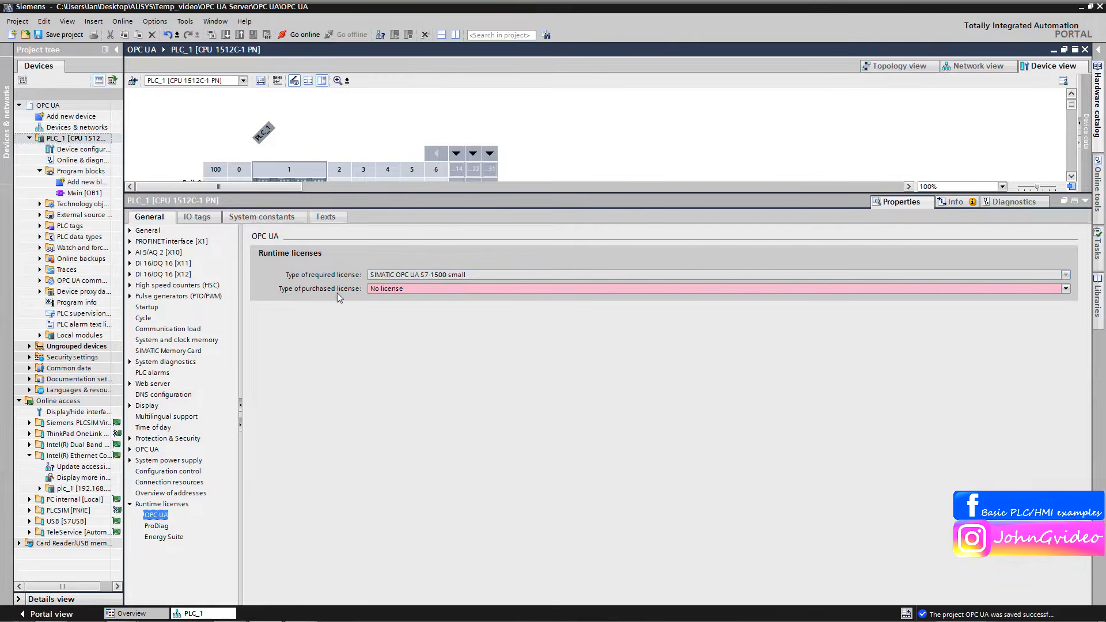
{"action": "left_click", "coordinate": [1065, 290]}
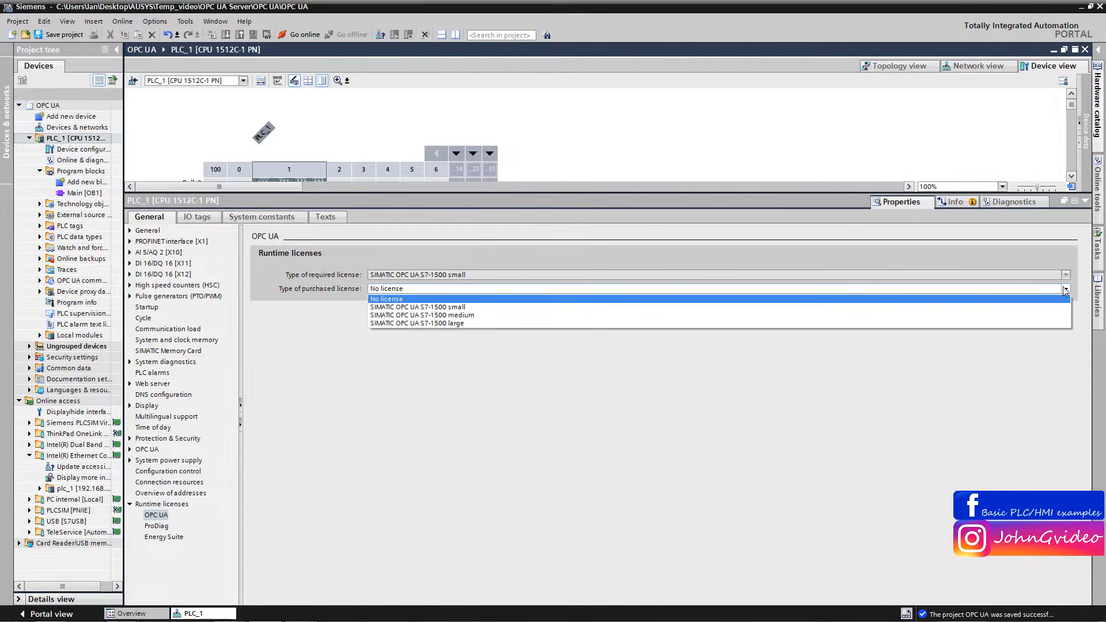
{"action": "left_click", "coordinate": [424, 307]}
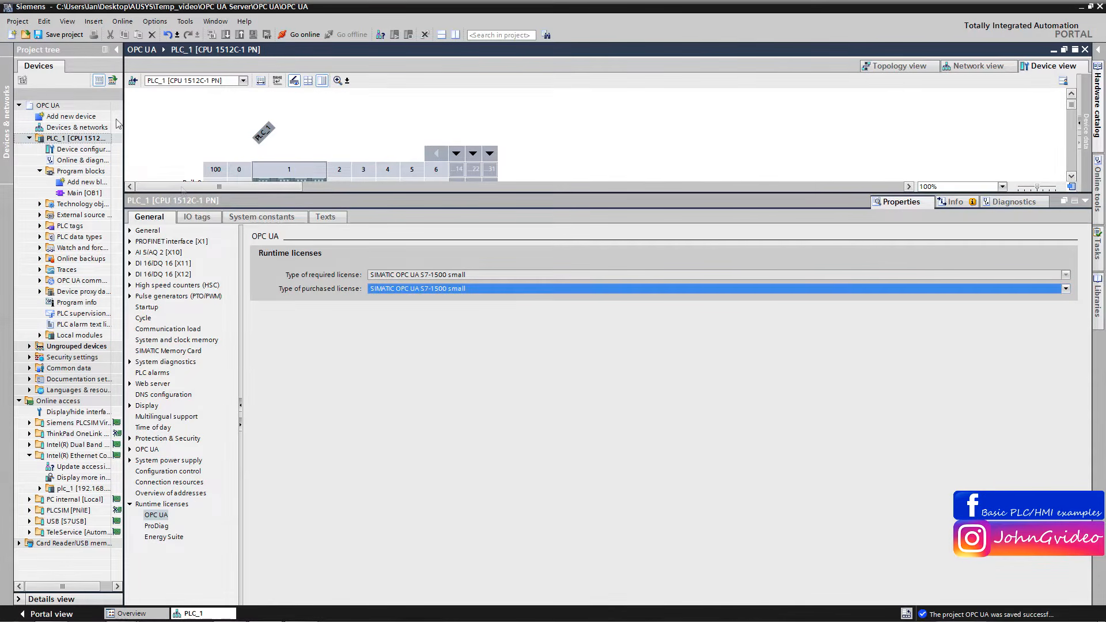
{"action": "left_click", "coordinate": [62, 37]}
{"action": "left_click", "coordinate": [1086, 203]}
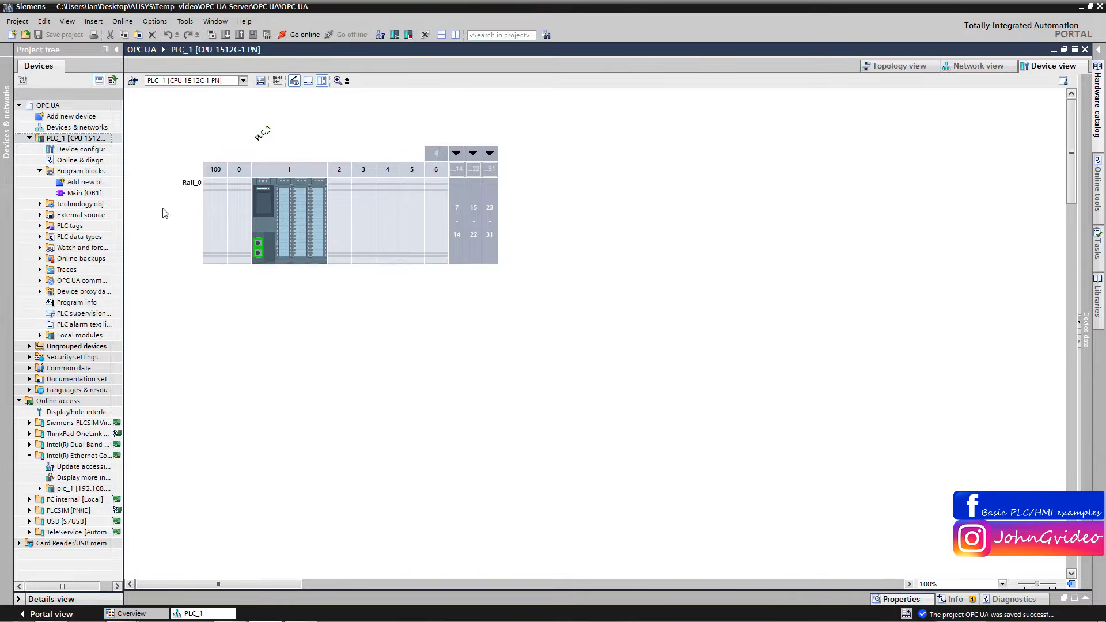
- Open the Main [OB1] block and title Network 1 "OPC UA Function block"
{"action": "left_click", "coordinate": [87, 194]}
{"action": "double_click", "coordinate": [86, 193]}
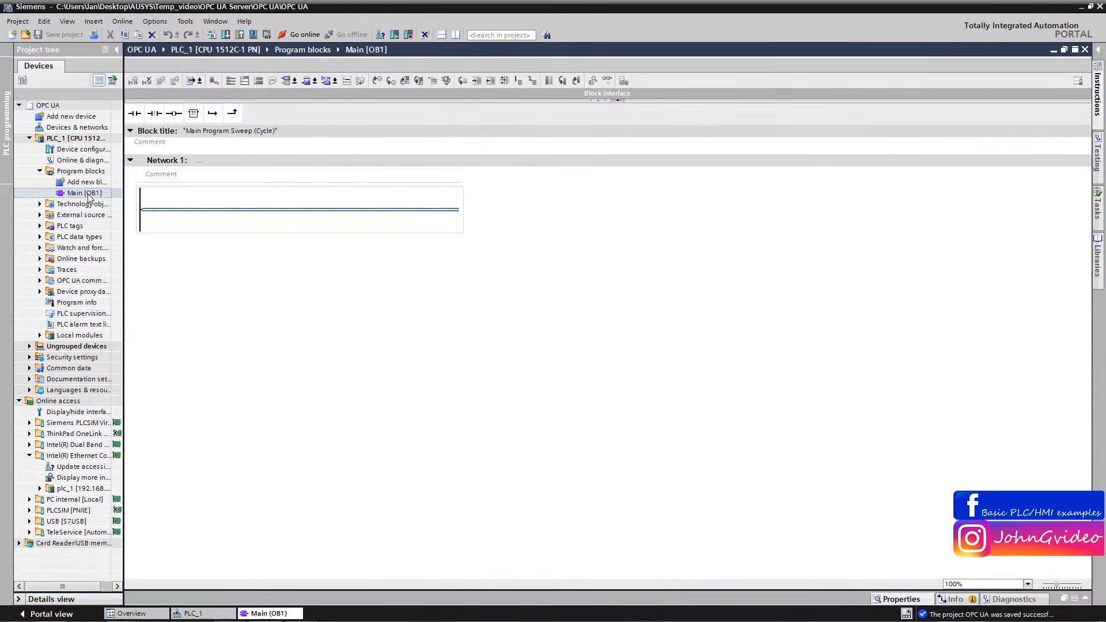
{"action": "left_click", "coordinate": [197, 162]}
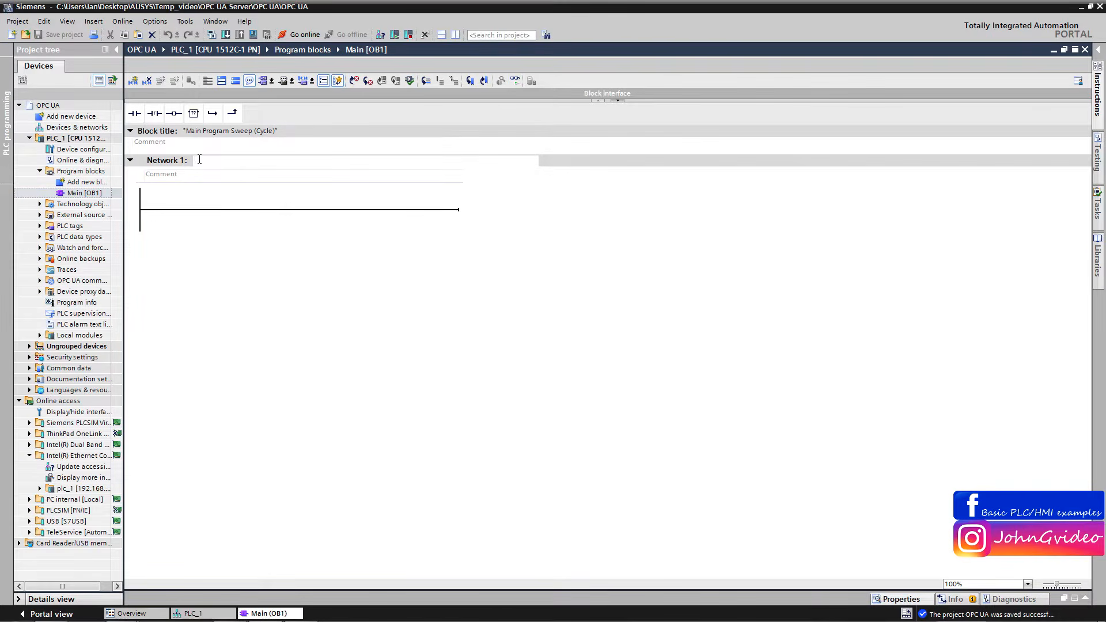
{"action": "type", "text": "OPC UA Function block"}
- Add a new LAD function block named OPC_UA to the program blocks with automatic numbering
{"action": "left_click", "coordinate": [64, 181]}
{"action": "double_click", "coordinate": [65, 181]}
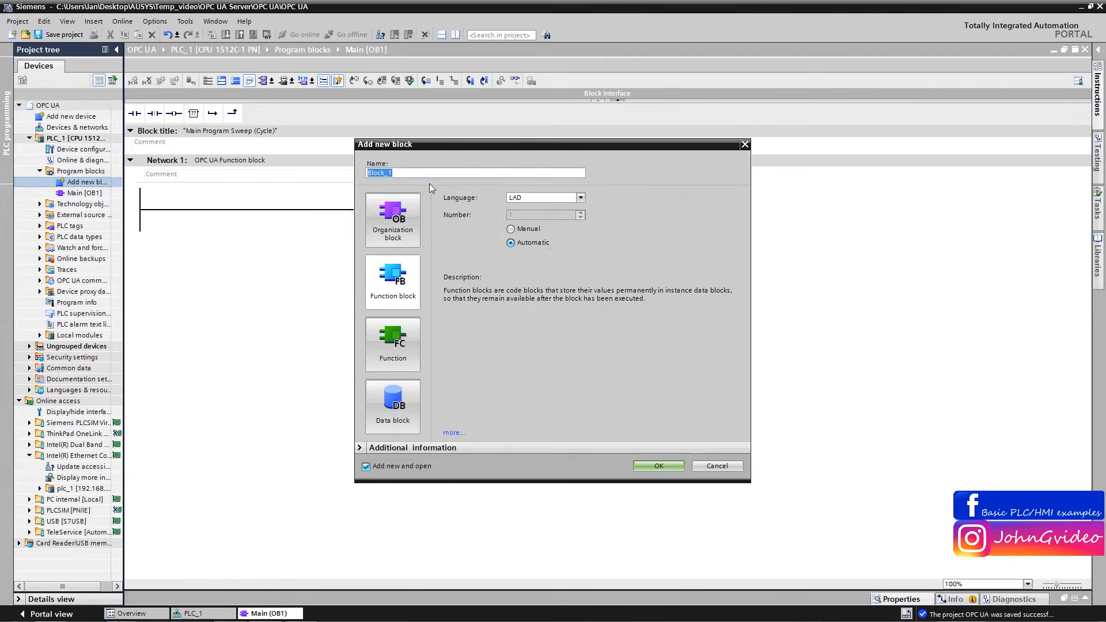
{"action": "type", "text": "OPC_UA"}
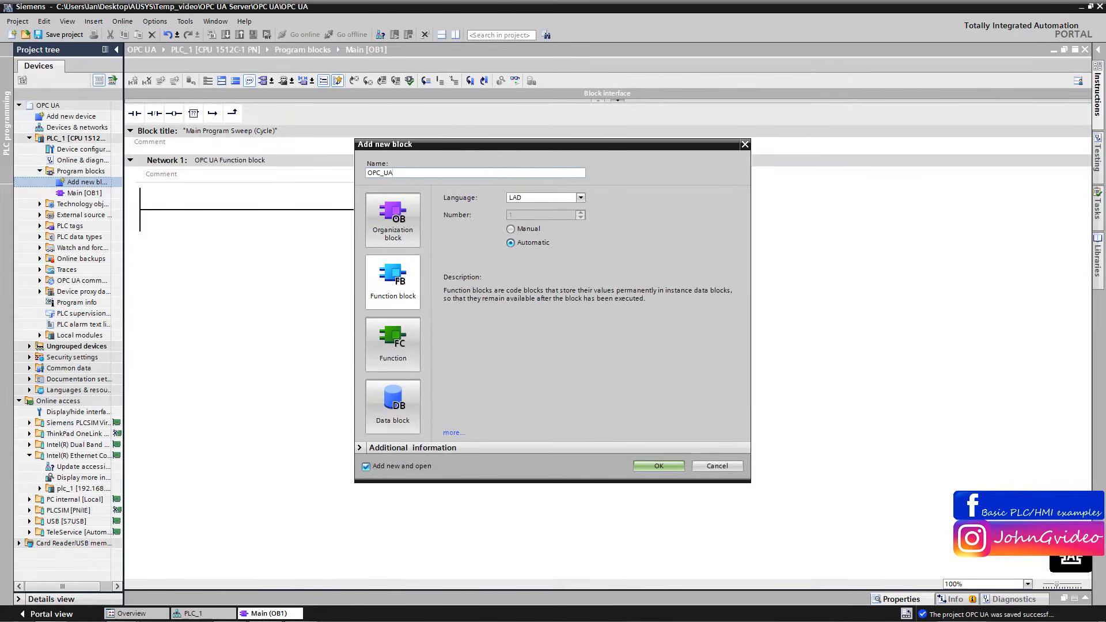
{"action": "left_click", "coordinate": [406, 281]}
{"action": "left_click", "coordinate": [653, 466]}
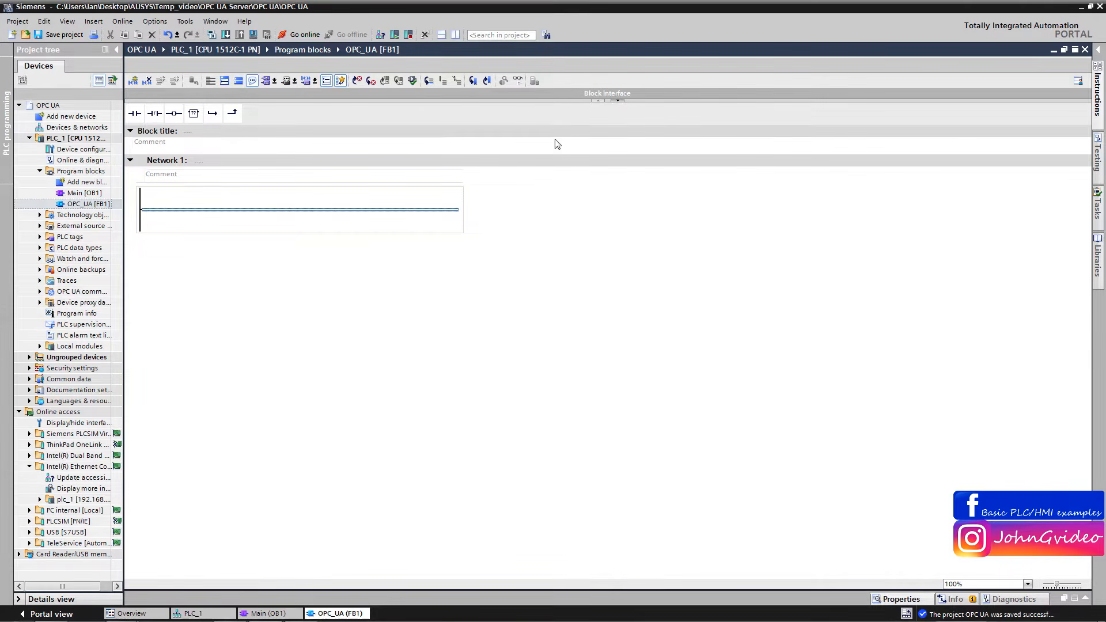
- In the OPC_UA block interface, add a static variable named OPC Data with data type Struct
{"action": "left_click", "coordinate": [620, 100]}
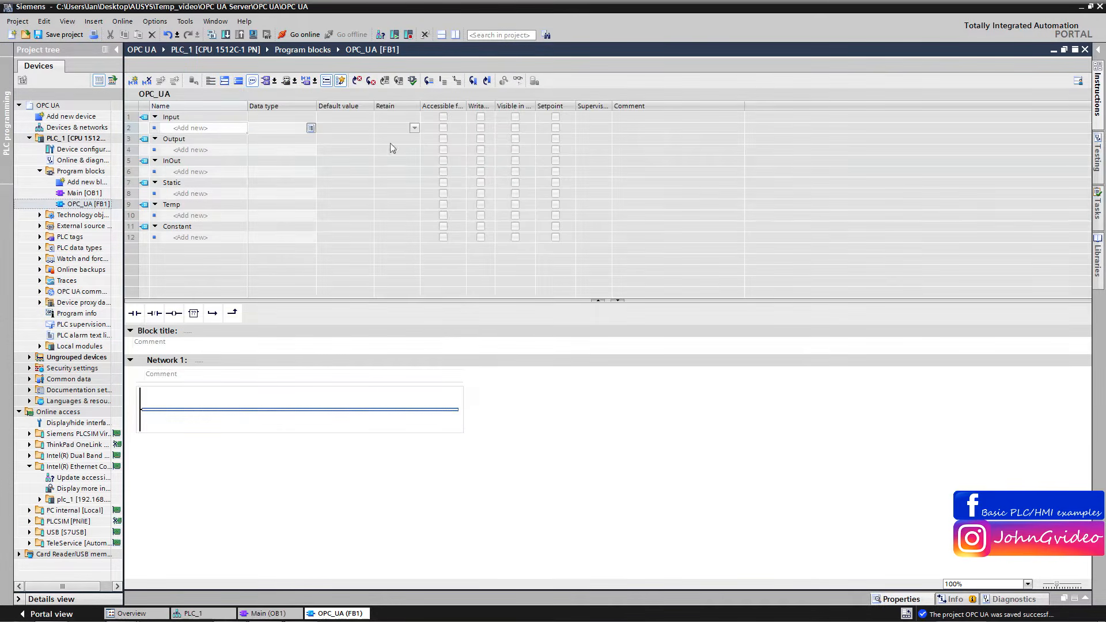
{"action": "left_click", "coordinate": [220, 193]}
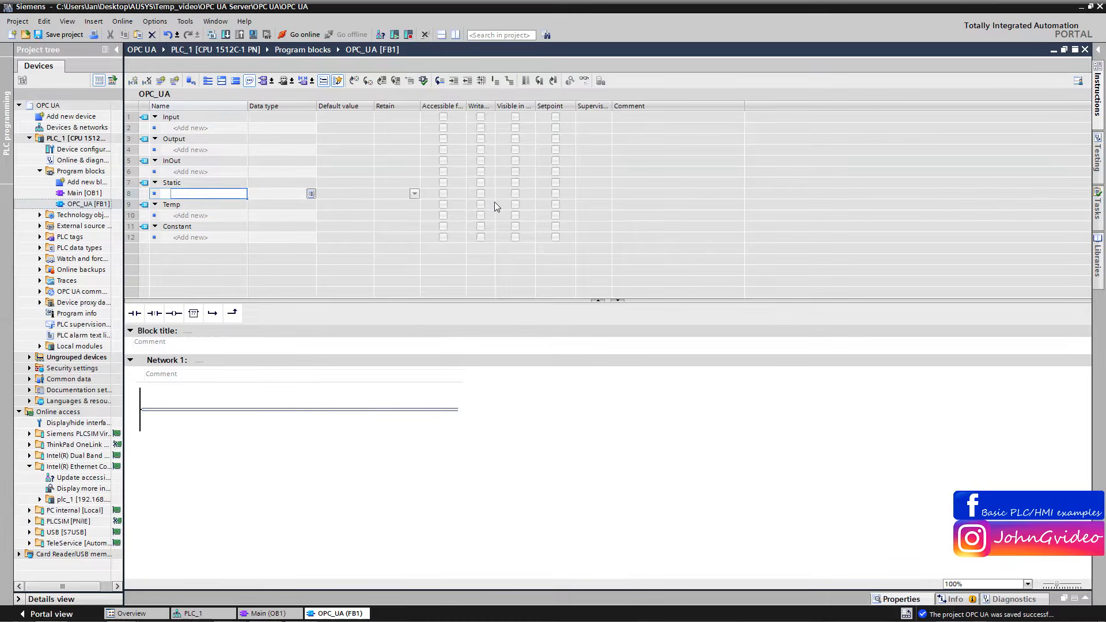
{"action": "left_click", "coordinate": [292, 195]}
{"action": "double_click", "coordinate": [292, 195]}
{"action": "type", "text": "str"}
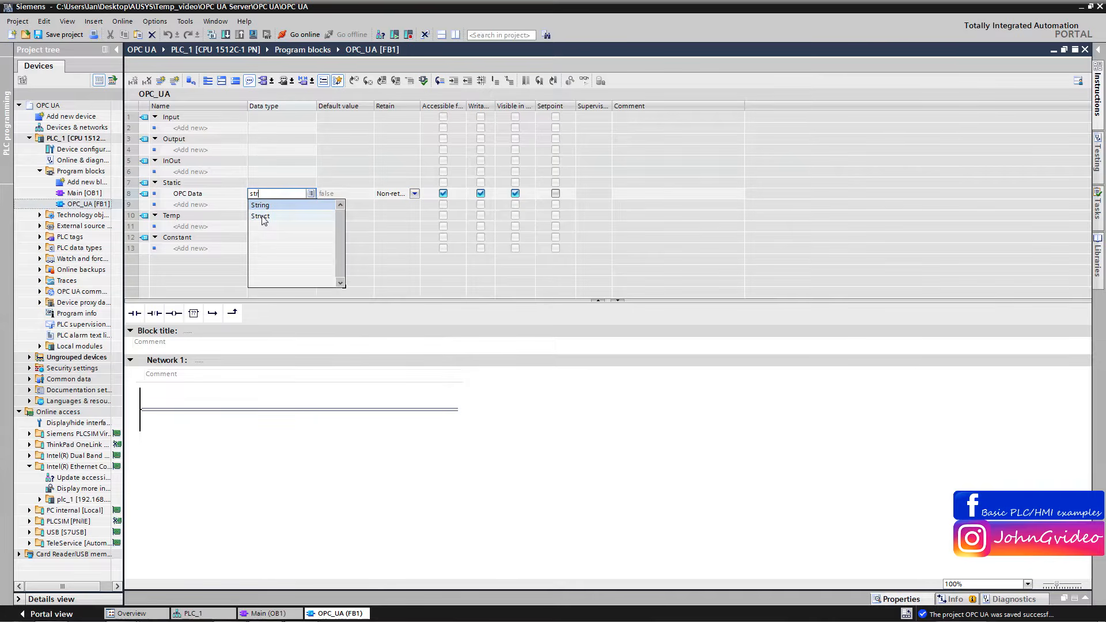
{"action": "left_click", "coordinate": [264, 217]}
- Add the members Data_Bool of type Bool and Data_Integer of type Int to the OPC Data struct
{"action": "left_click", "coordinate": [187, 206]}
{"action": "left_click", "coordinate": [187, 206]}
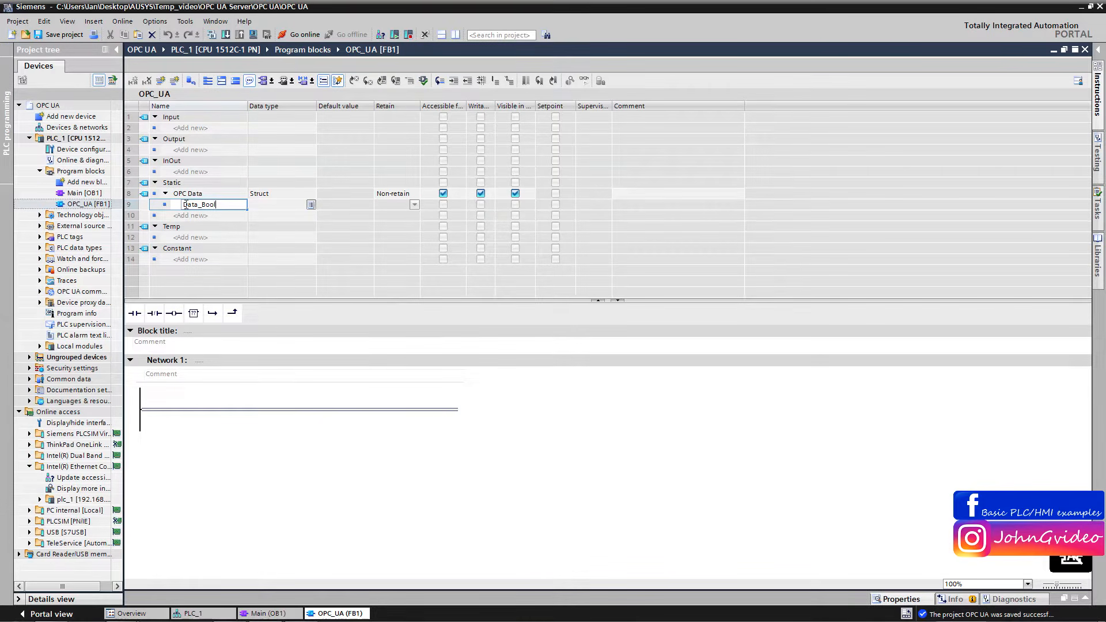
{"action": "key", "text": "Return"}
{"action": "type", "text": "Data_Integer"}
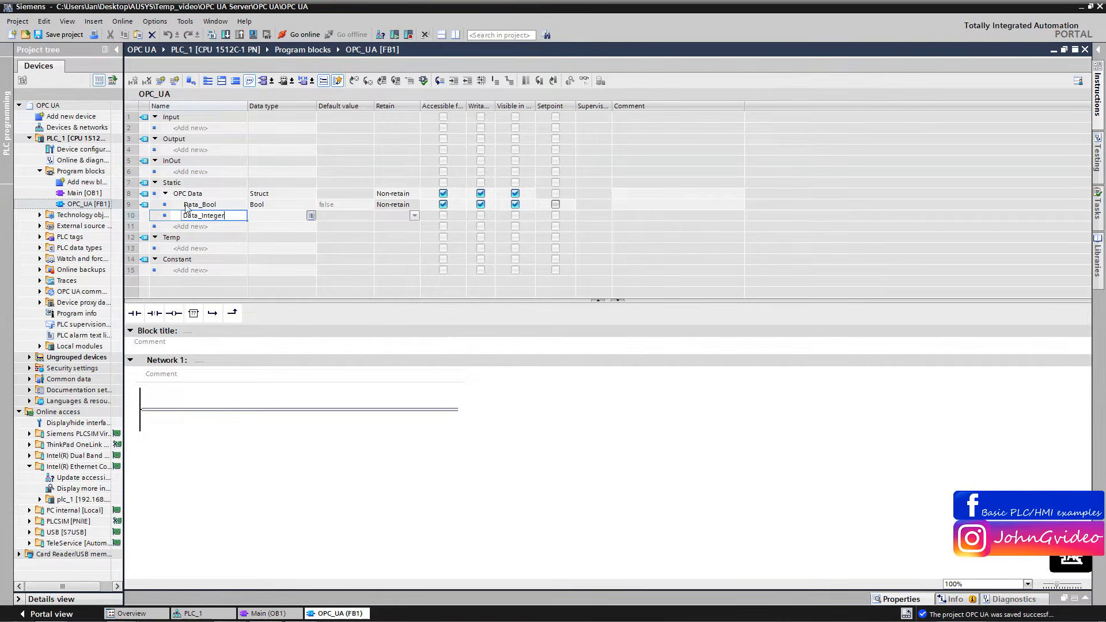
{"action": "key", "text": "Return"}
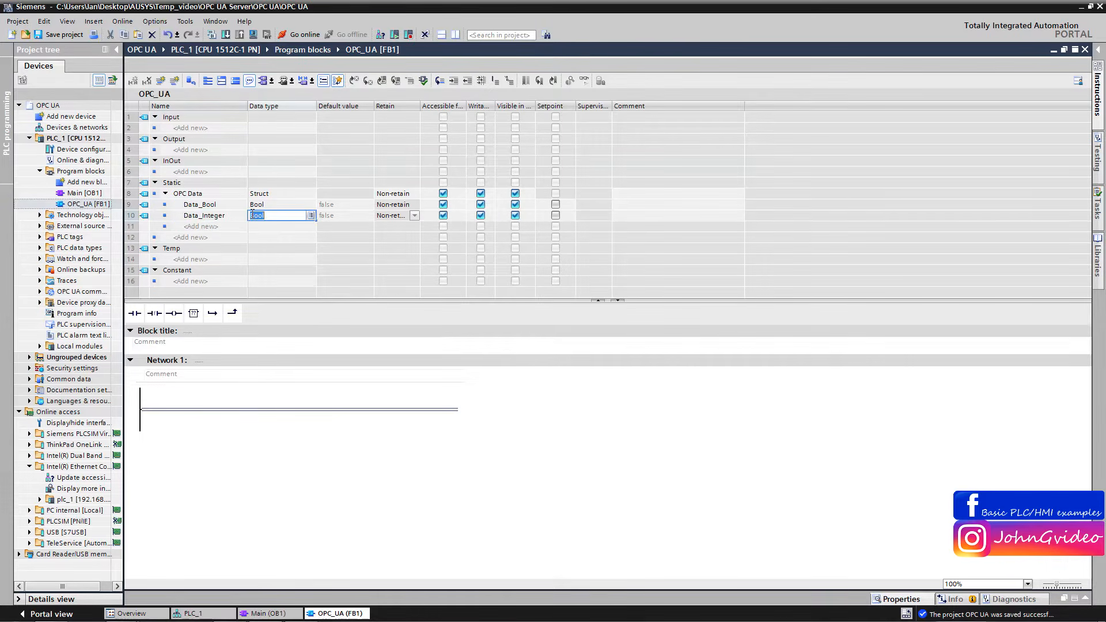
{"action": "type", "text": "in"}
{"action": "left_click", "coordinate": [255, 227]}
{"action": "key", "text": "Return"}
- Add the member Data_String of type String to OPC Data, save the project and close the OPC_UA block
{"action": "type", "text": "Data"}
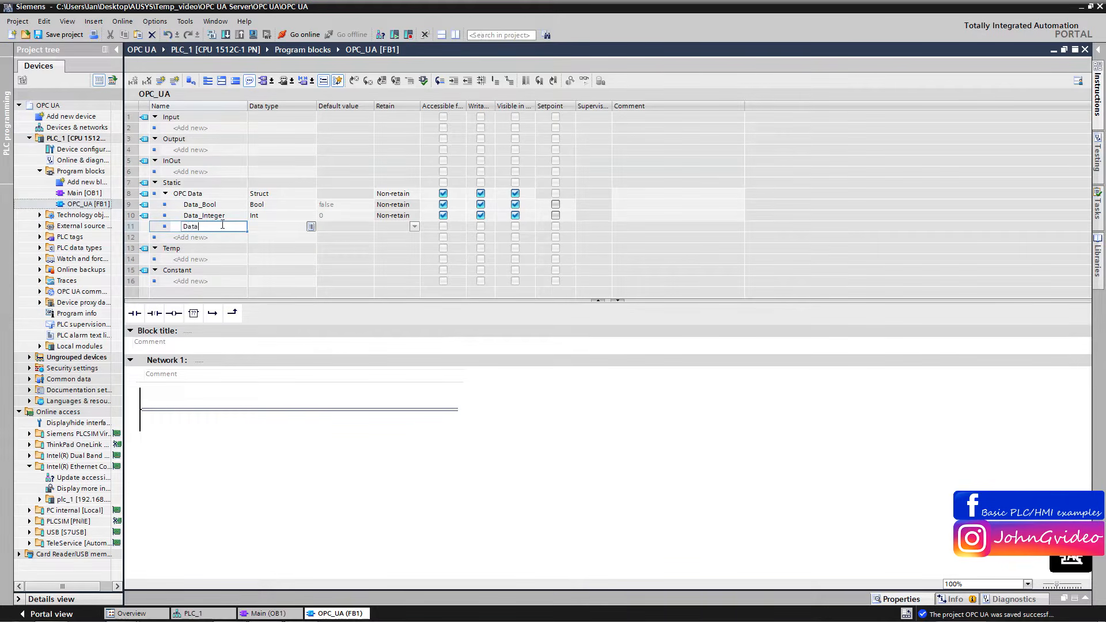
{"action": "type", "text": "_String"}
{"action": "key", "text": "Return"}
{"action": "type", "text": "str"}
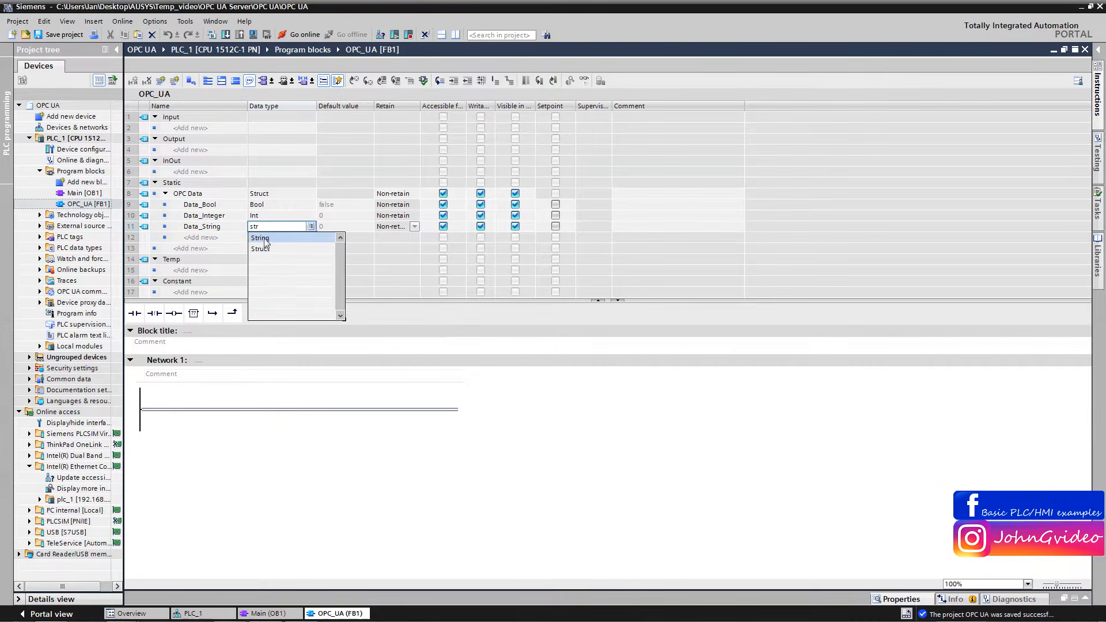
{"action": "left_click", "coordinate": [262, 239]}
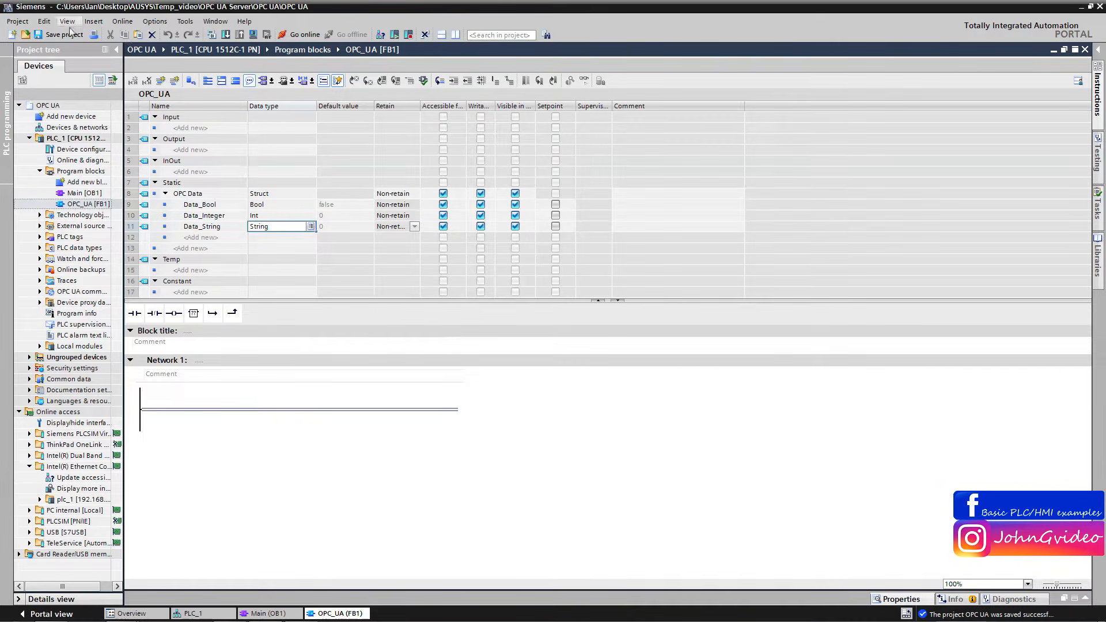
{"action": "left_click", "coordinate": [52, 36]}
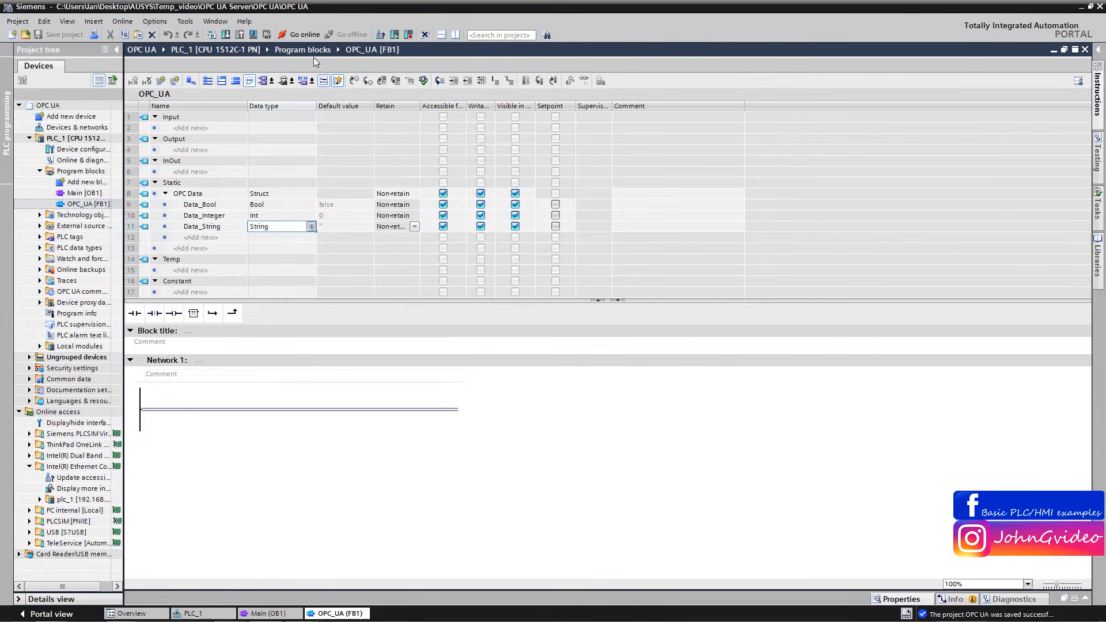
{"action": "left_click", "coordinate": [1085, 50]}
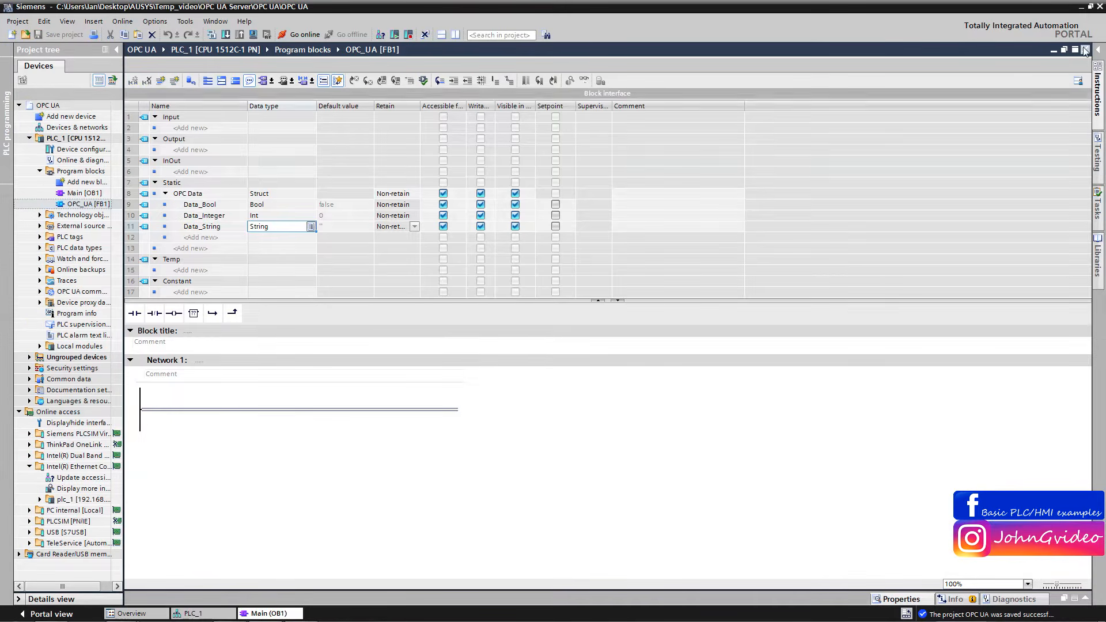
- Call OPC_UA in Network 1 of Main [OB1] with single-instance data block DB1_OPC_UA and save the project
{"action": "left_click_drag", "start_coordinate": [87, 204], "coordinate": [314, 210]}
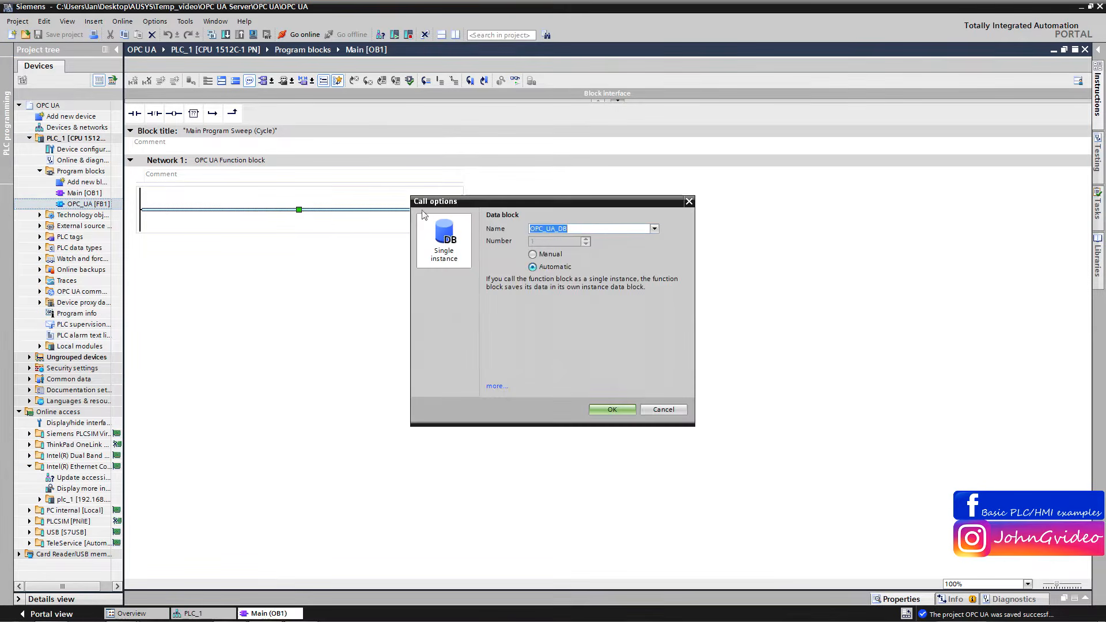
{"action": "left_click", "coordinate": [532, 228]}
{"action": "type", "text": "DB1_"}
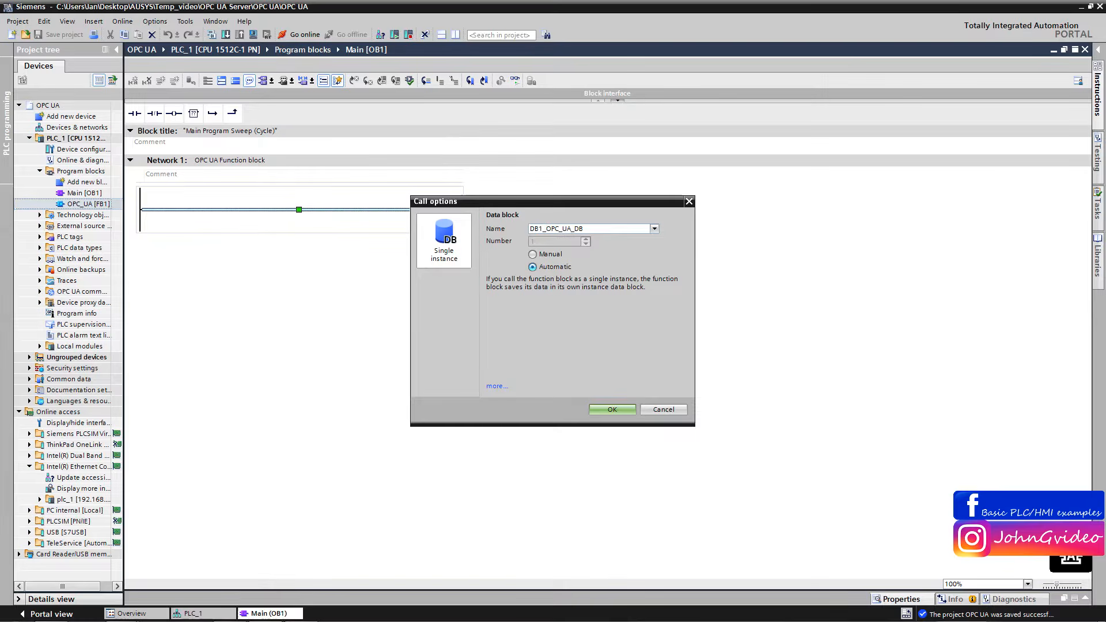
{"action": "key", "text": "BackSpace"}
{"action": "left_click", "coordinate": [602, 410]}
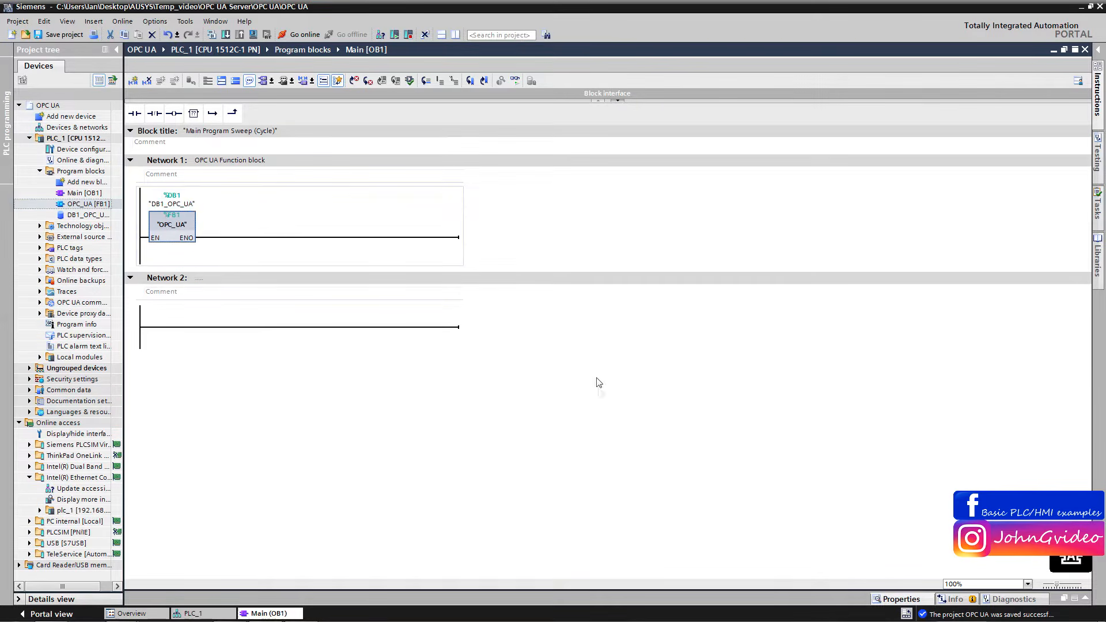
{"action": "left_click", "coordinate": [57, 37]}
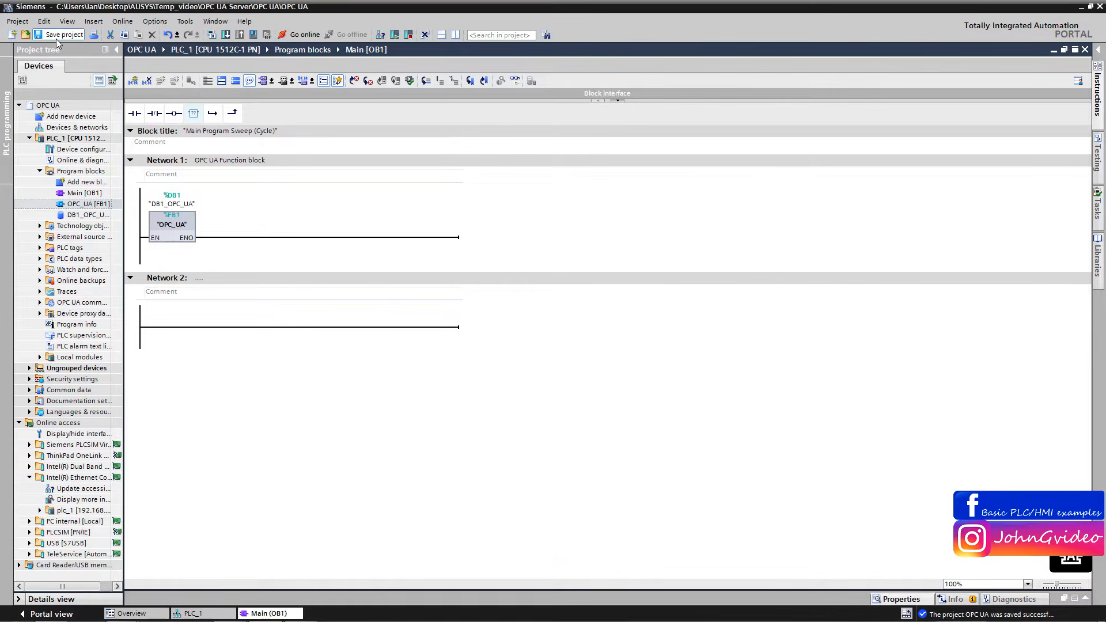
- Search for compatible devices, download PLC_1 to the CPU found at 192.168.0.1, and finish with the module started
{"action": "left_click", "coordinate": [78, 138]}
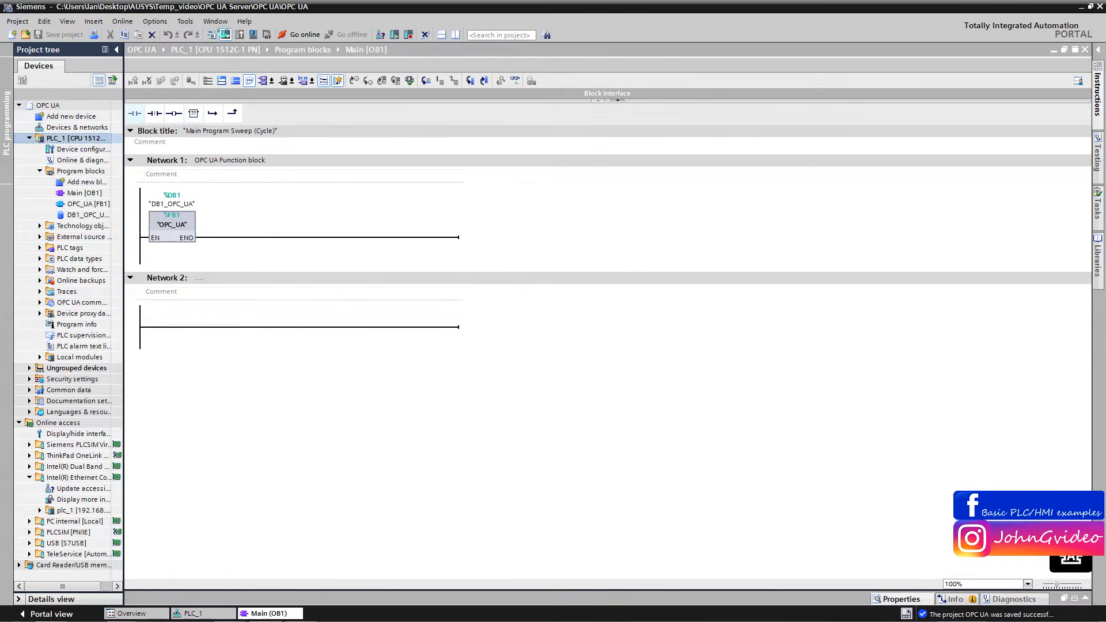
{"action": "left_click", "coordinate": [225, 35]}
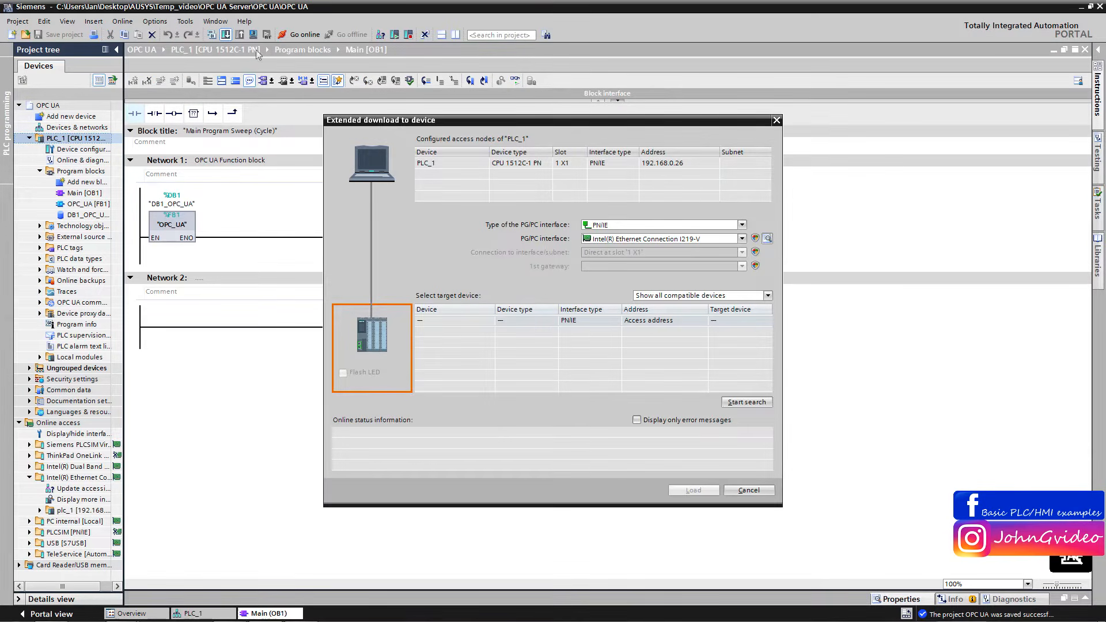
{"action": "left_click", "coordinate": [746, 402]}
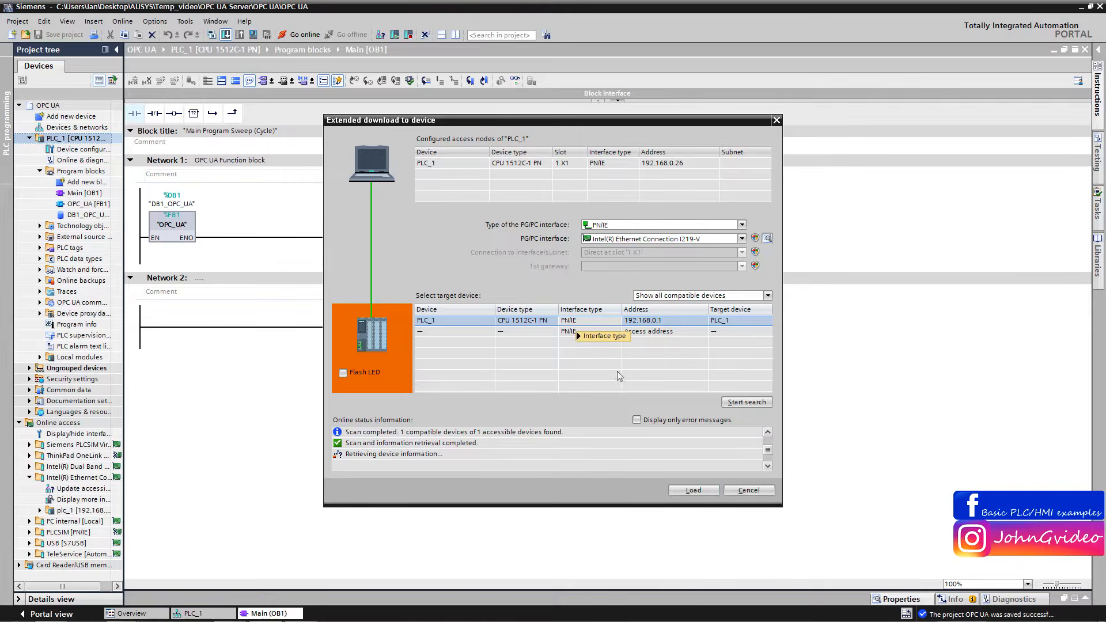
{"action": "left_click", "coordinate": [683, 491]}
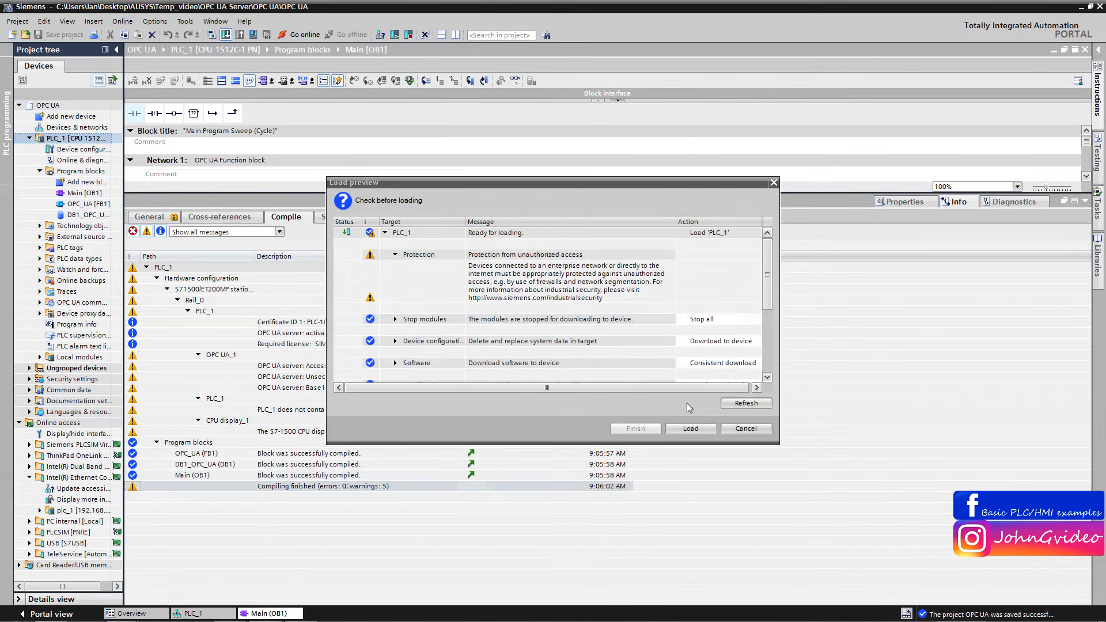
{"action": "left_click_drag", "start_coordinate": [768, 279], "coordinate": [770, 316]}
{"action": "left_click", "coordinate": [691, 429]}
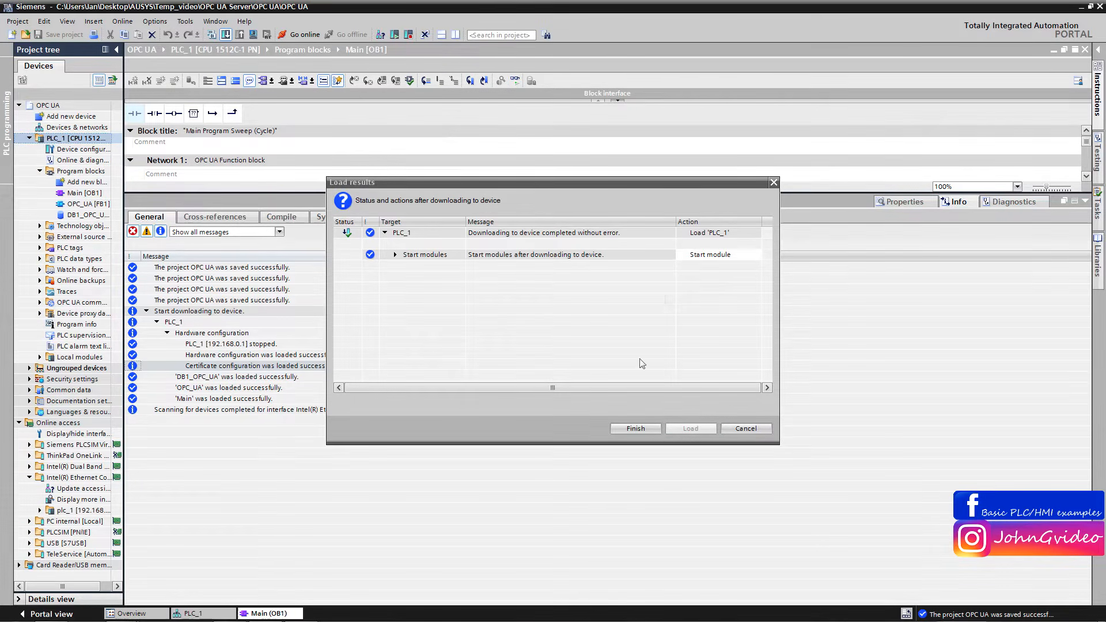
{"action": "left_click", "coordinate": [630, 427]}
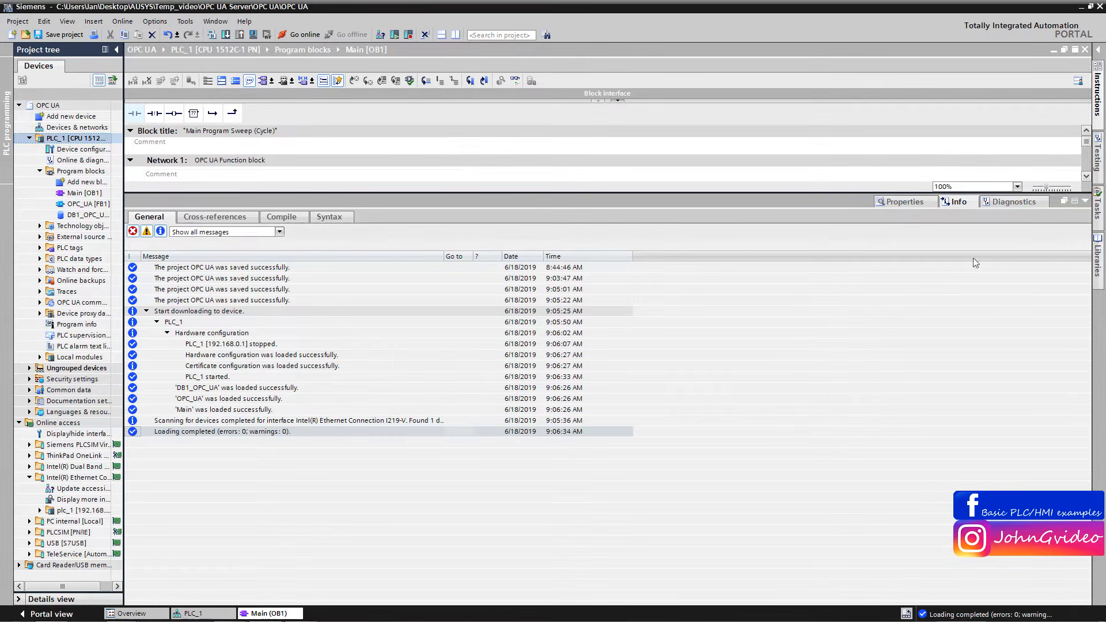
{"action": "left_click", "coordinate": [1074, 203]}
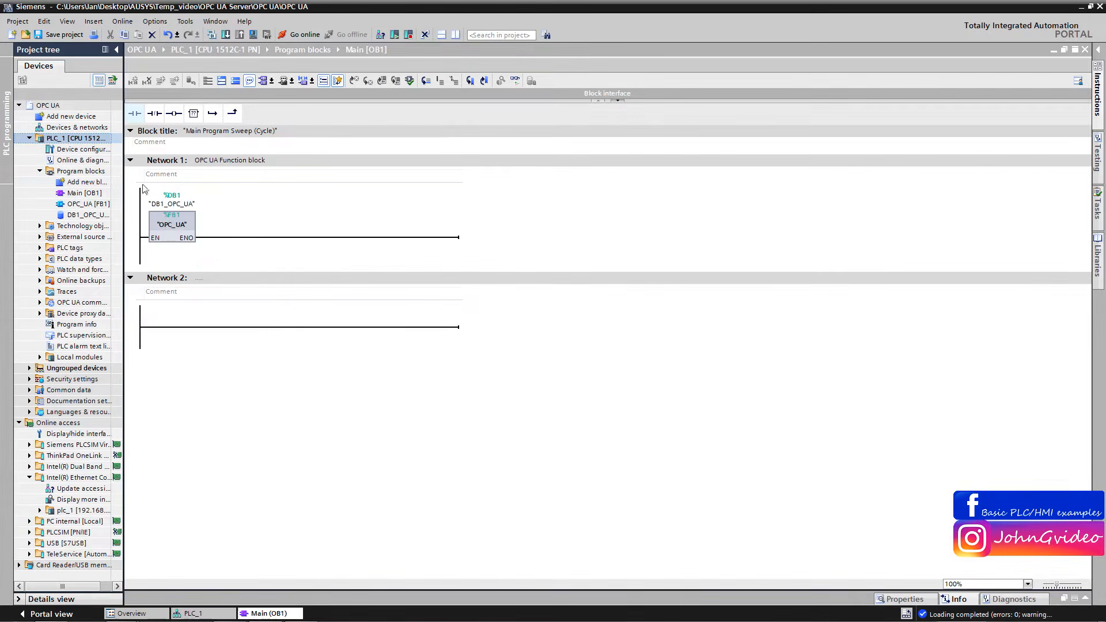
- Open the DB1_OPC_UA data block, expand the OPC Data struct and monitor its values online
{"action": "left_click", "coordinate": [84, 215]}
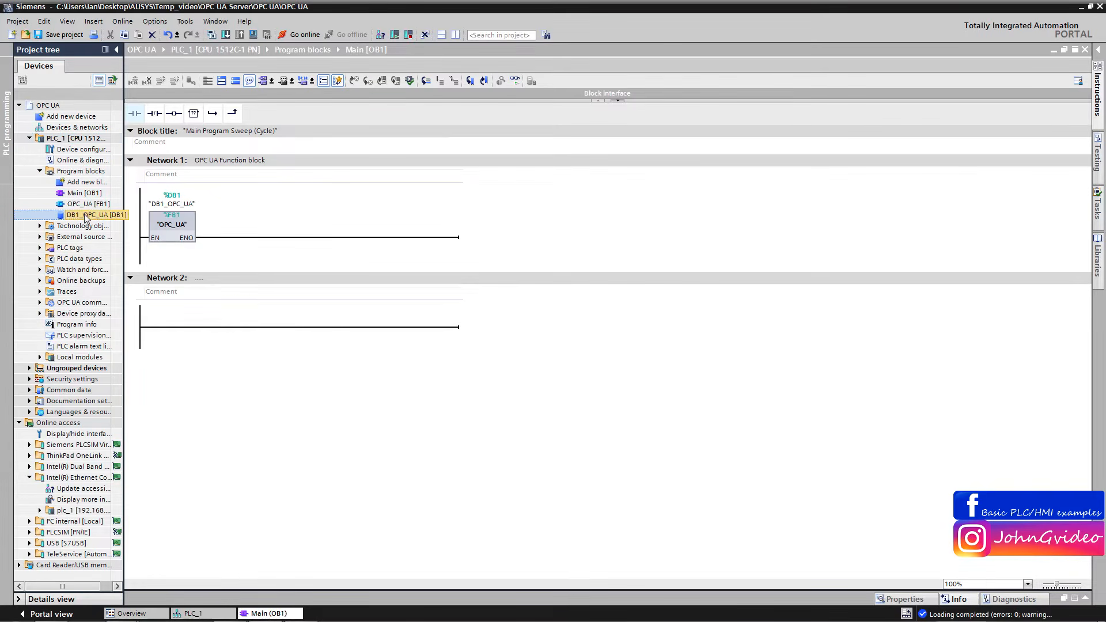
{"action": "double_click", "coordinate": [85, 215]}
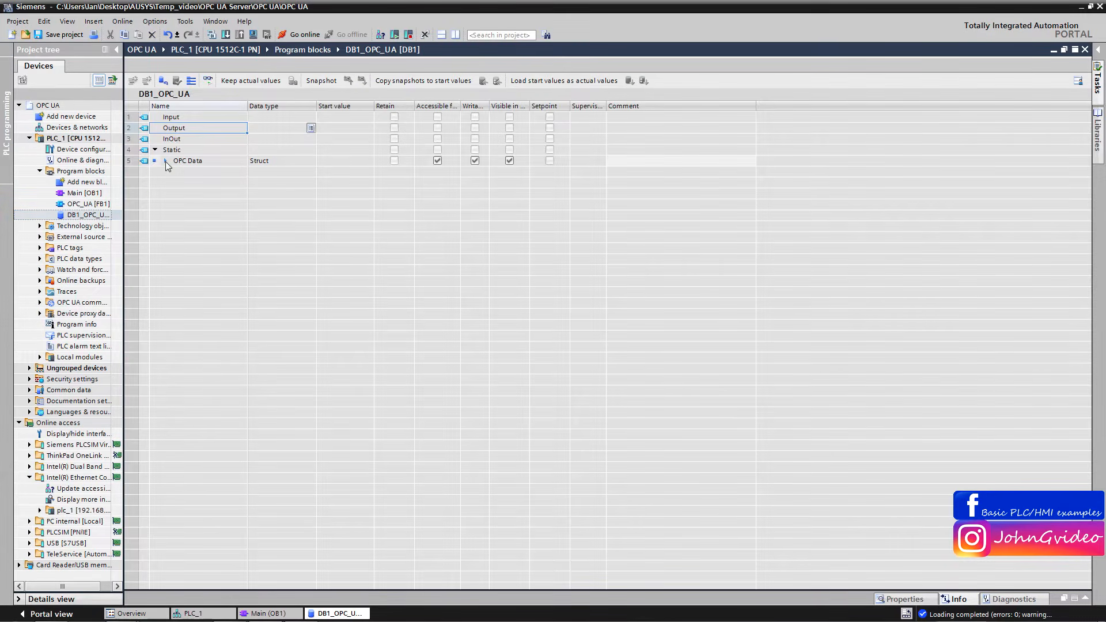
{"action": "left_click", "coordinate": [165, 160]}
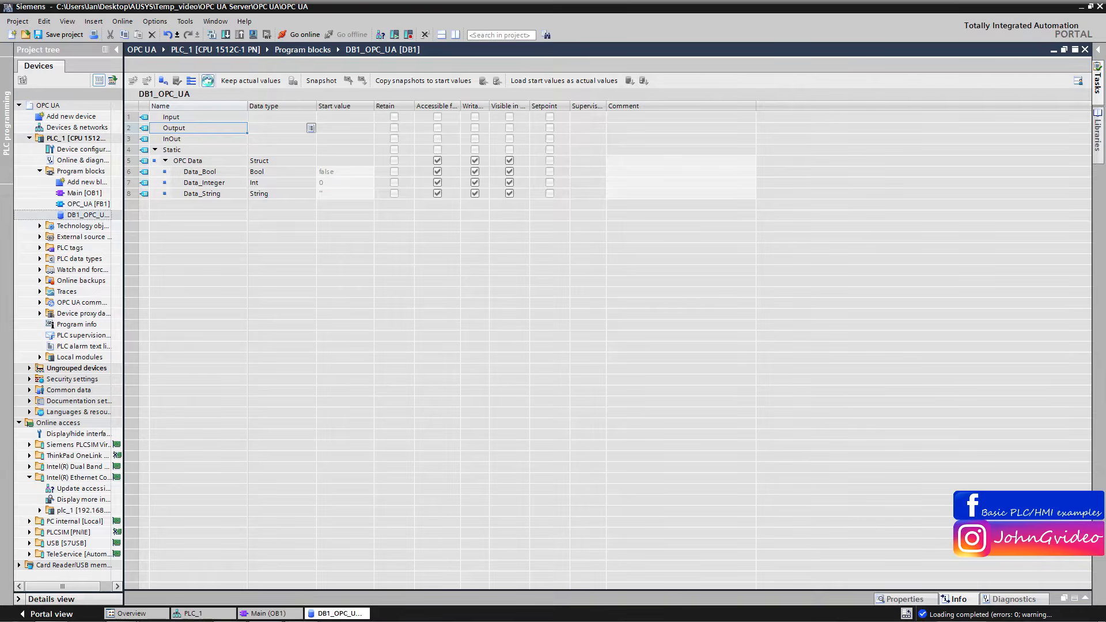
{"action": "left_click", "coordinate": [208, 80]}
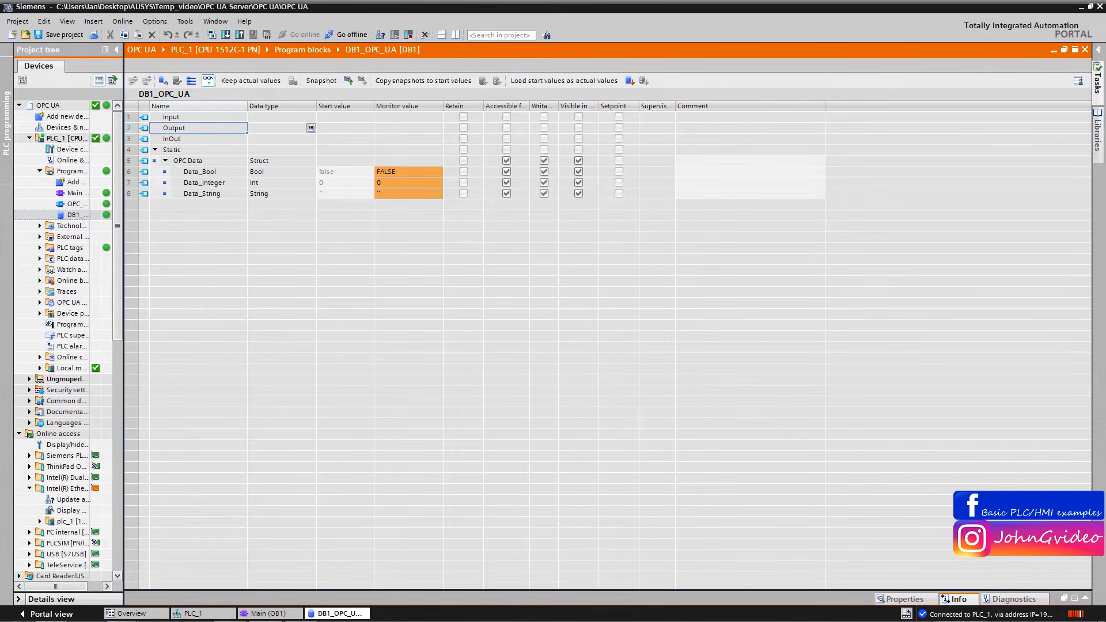
- Switch to the browser and examine the Siemens support entry on creating OPC UA clients with .NET and its example downloads
{"action": "key", "text": "alt+Tab"}
{"action": "left_click_drag", "start_coordinate": [979, 97], "coordinate": [812, 148]}
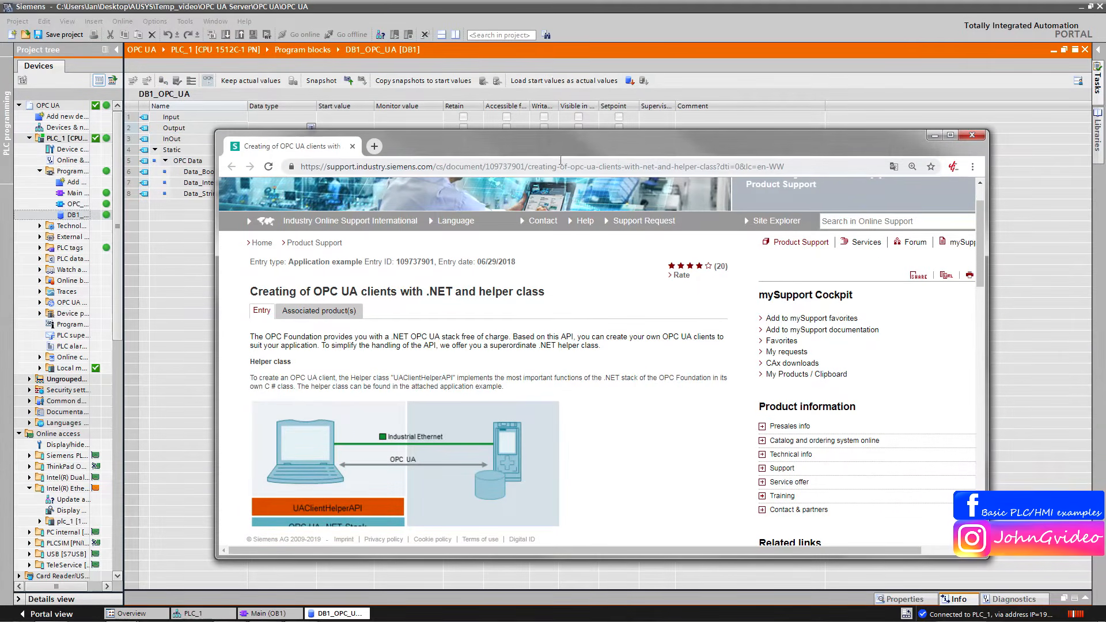
{"action": "left_click_drag", "start_coordinate": [977, 215], "coordinate": [974, 329]}
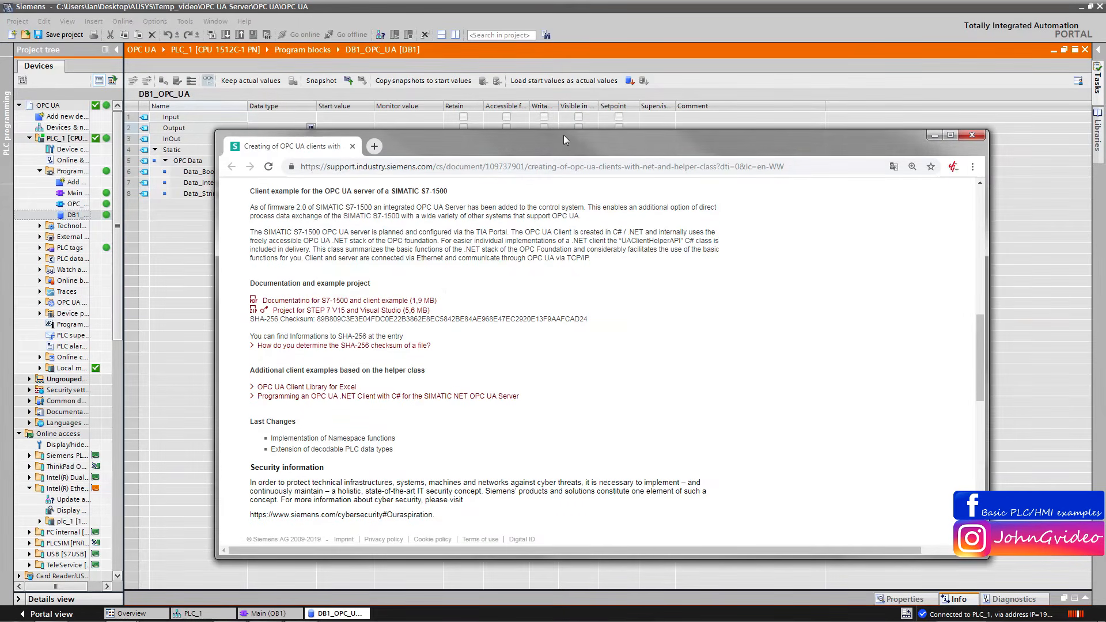
{"action": "left_click", "coordinate": [935, 135]}
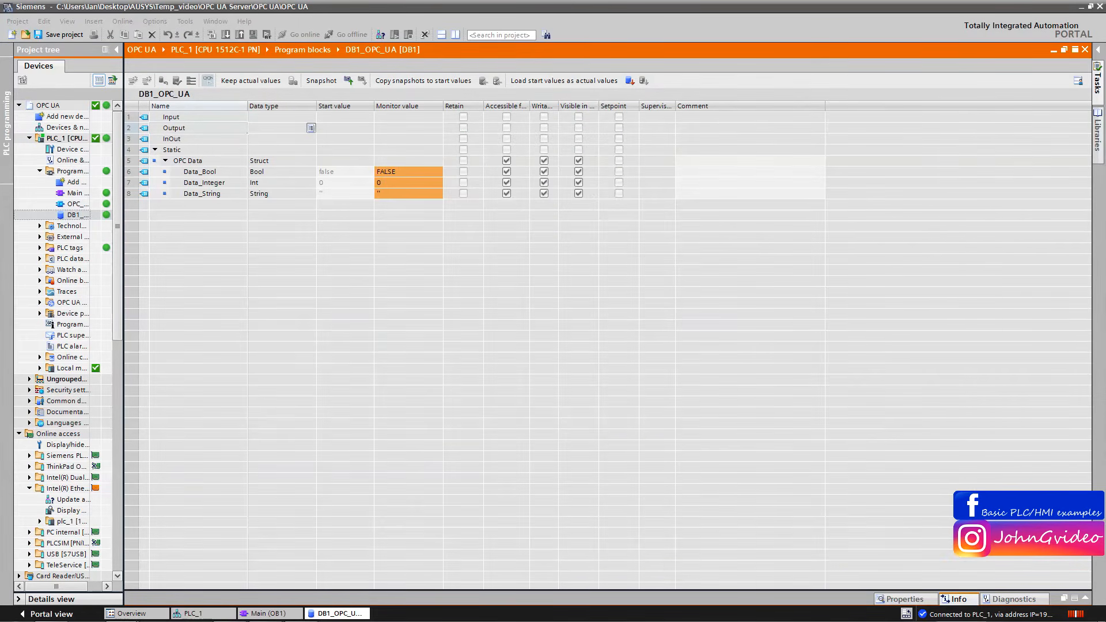
- Launch UA Client 1500 from the UA_Client_1500 Application folder and move its window clear of the monitored data block
{"action": "left_click_drag", "start_coordinate": [1103, 81], "coordinate": [568, 181]}
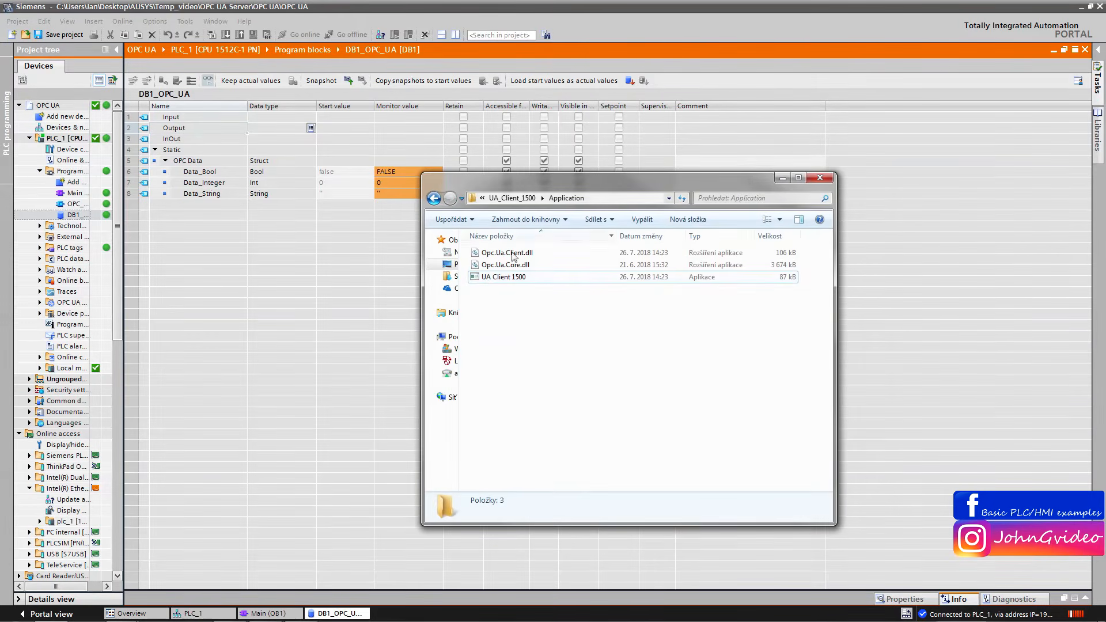
{"action": "double_click", "coordinate": [511, 278]}
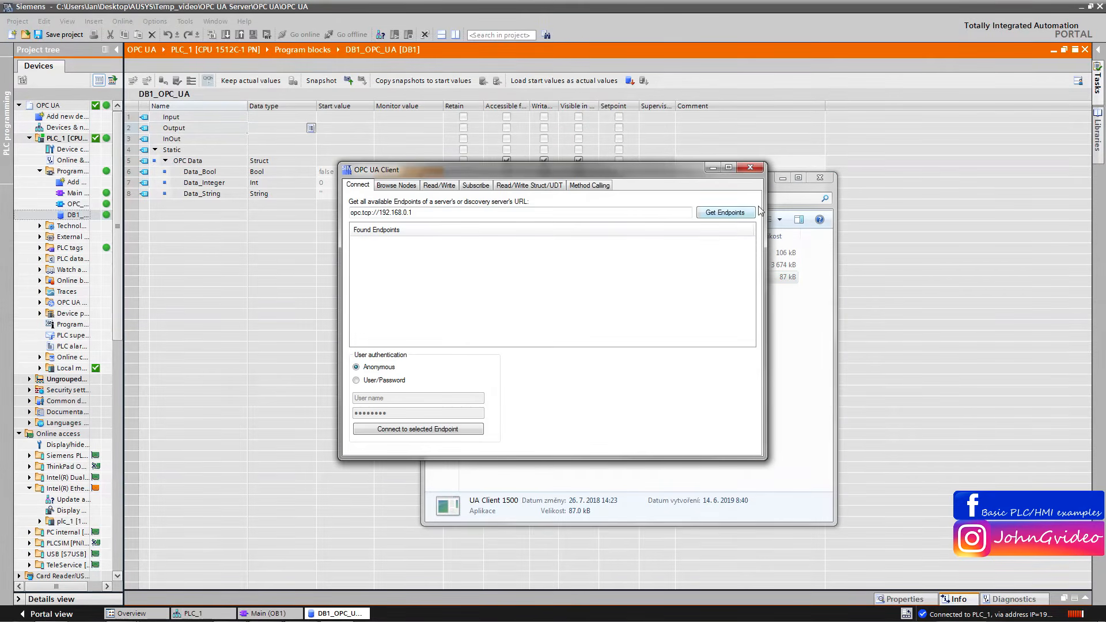
{"action": "left_click", "coordinate": [782, 178]}
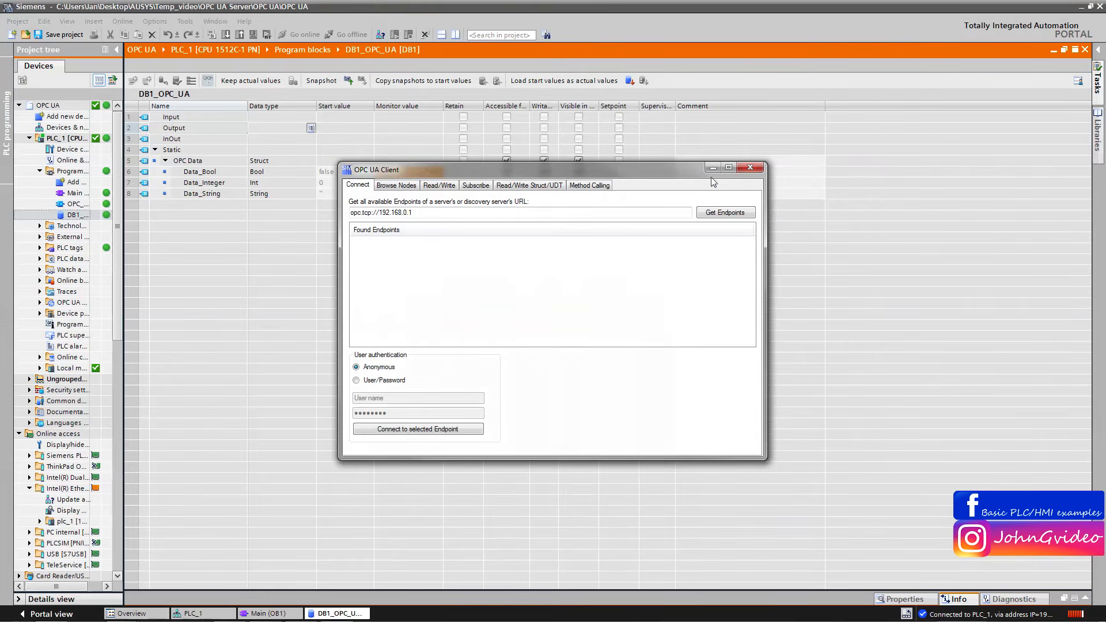
{"action": "left_click_drag", "start_coordinate": [669, 169], "coordinate": [1103, 272]}
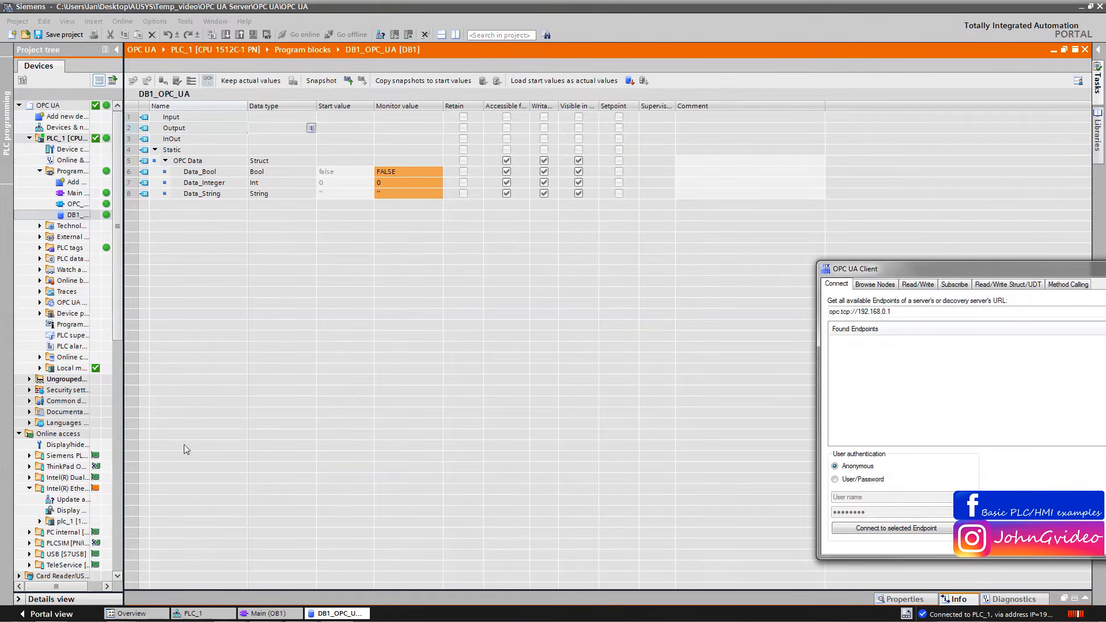
- Display PLC_1's IP address in the network view and return to the DB1_OPC_UA data block
{"action": "left_click", "coordinate": [208, 613]}
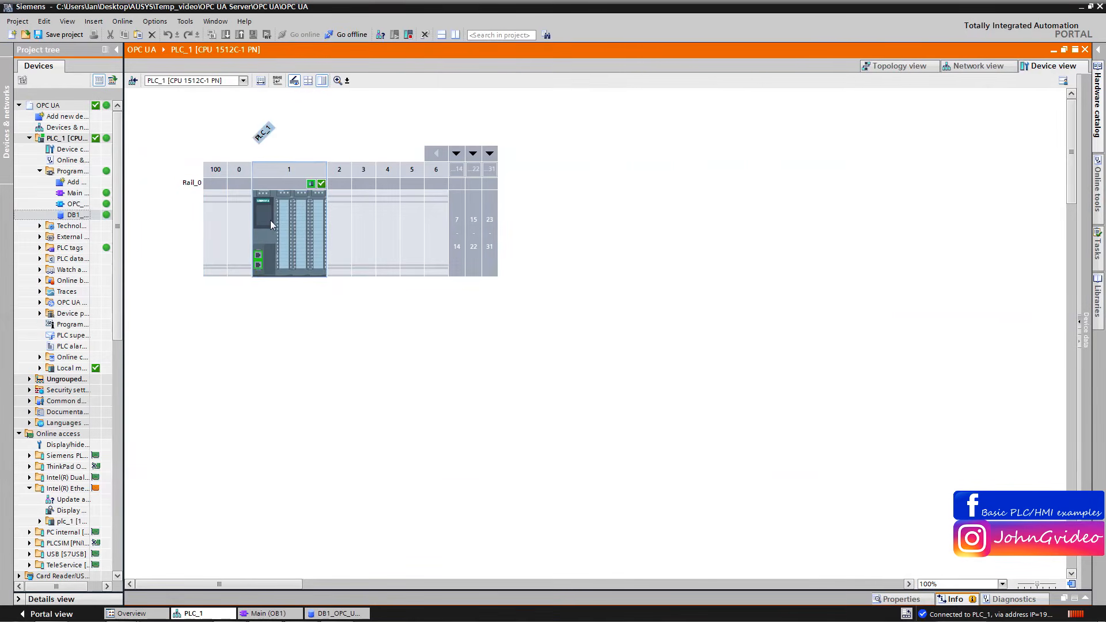
{"action": "left_click", "coordinate": [270, 221]}
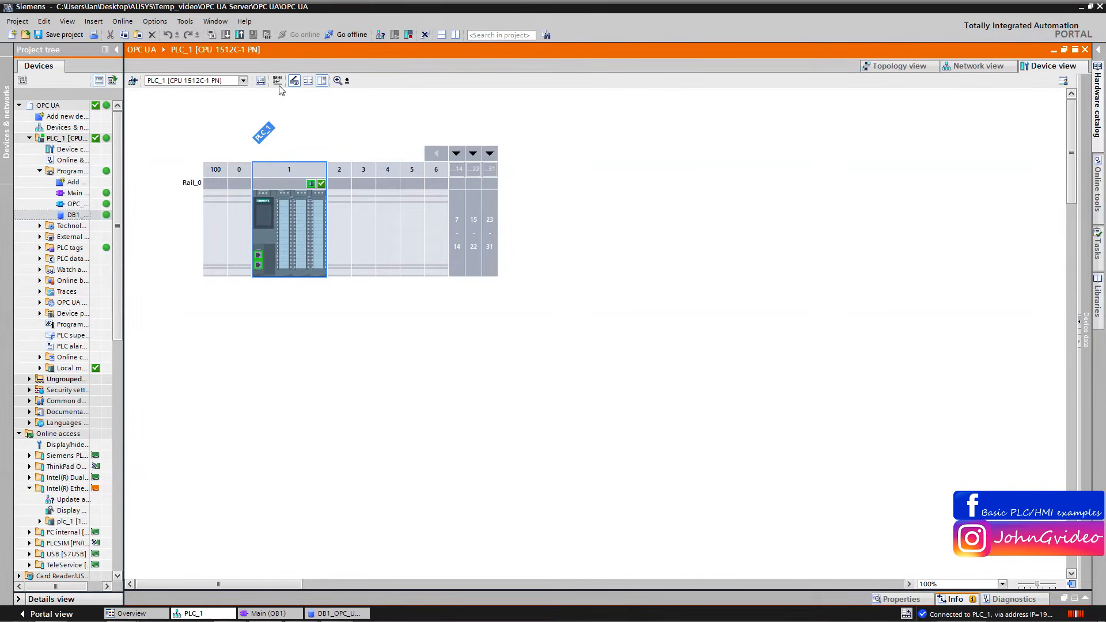
{"action": "left_click", "coordinate": [961, 67]}
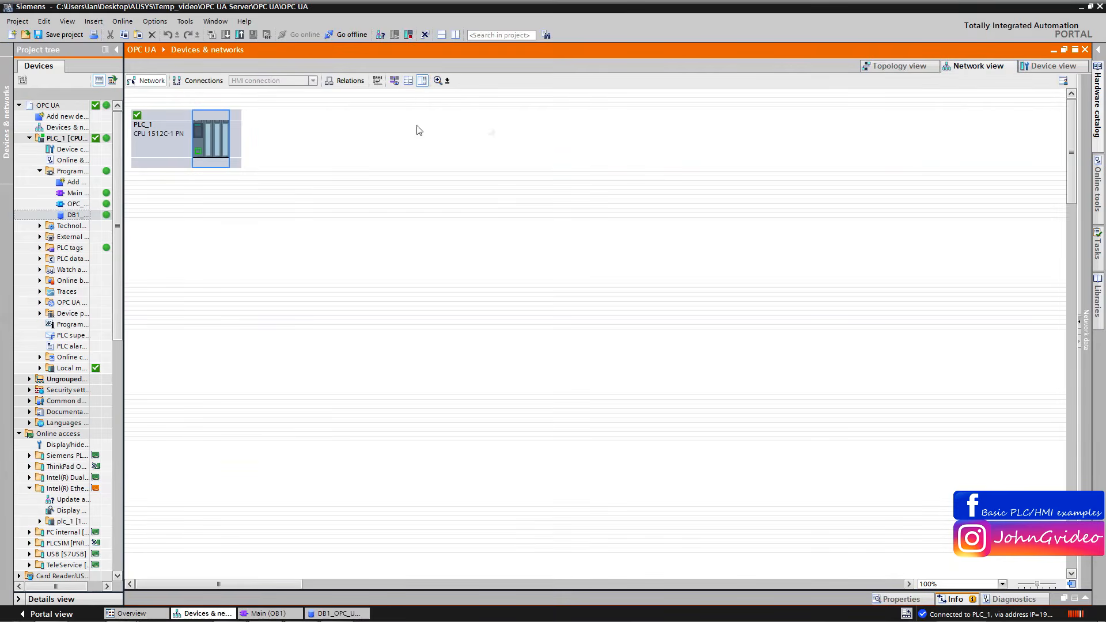
{"action": "left_click", "coordinate": [394, 82]}
{"action": "left_click", "coordinate": [173, 181]}
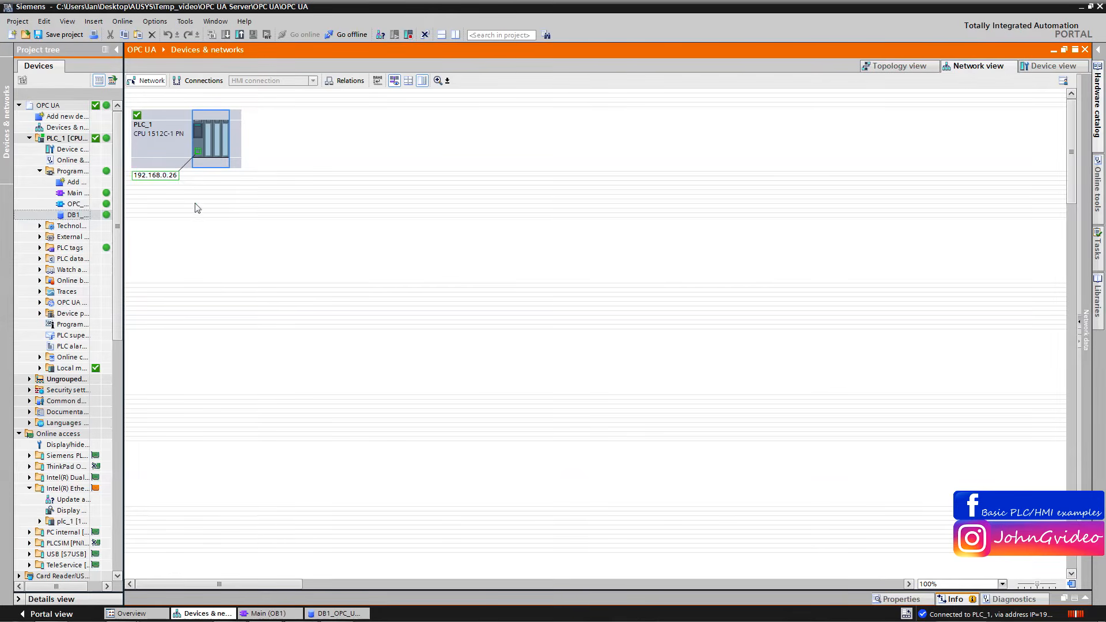
{"action": "left_click", "coordinate": [331, 614]}
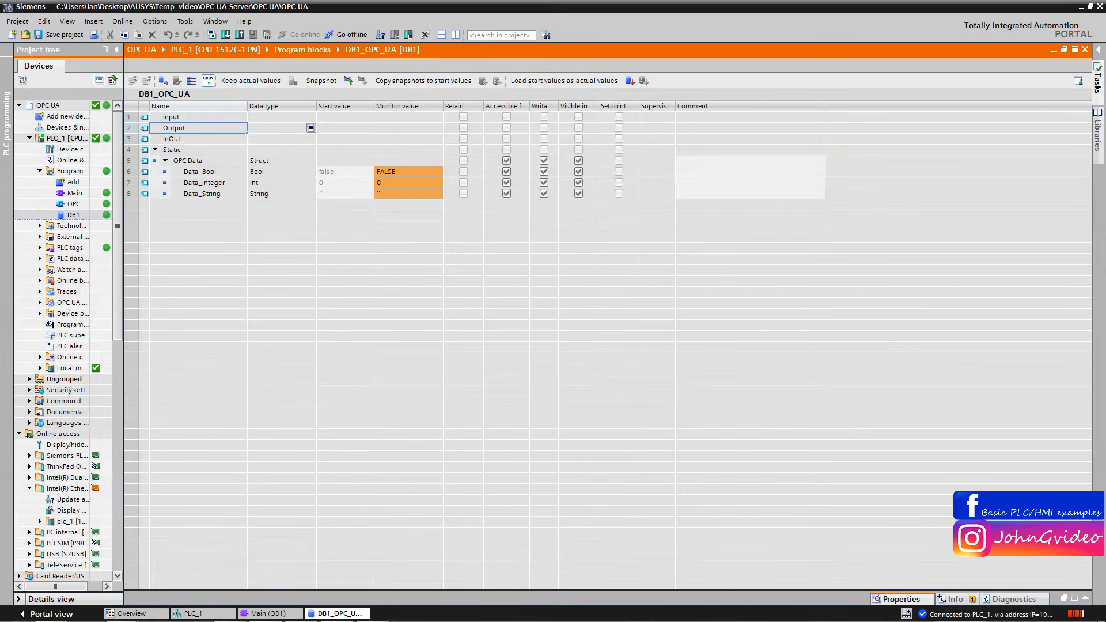
- In OPC UA Client, get the endpoints of opc.tcp://192.168.0.26 and connect anonymously to the PLC_1 endpoint with security None
{"action": "left_click_drag", "start_coordinate": [979, 145], "coordinate": [534, 220]}
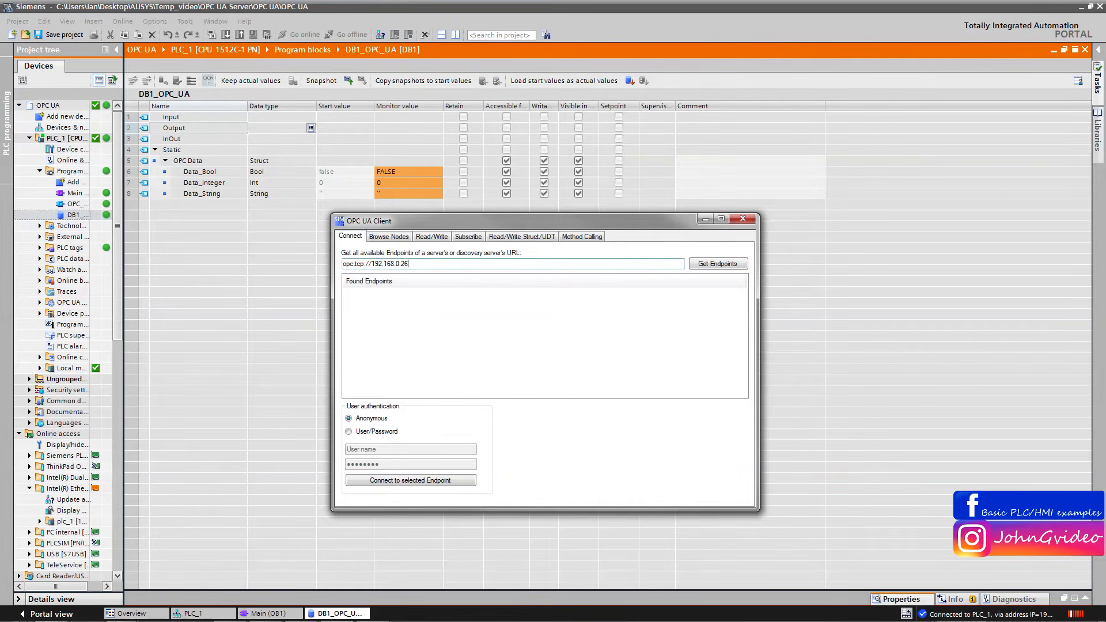
{"action": "left_click", "coordinate": [718, 265]}
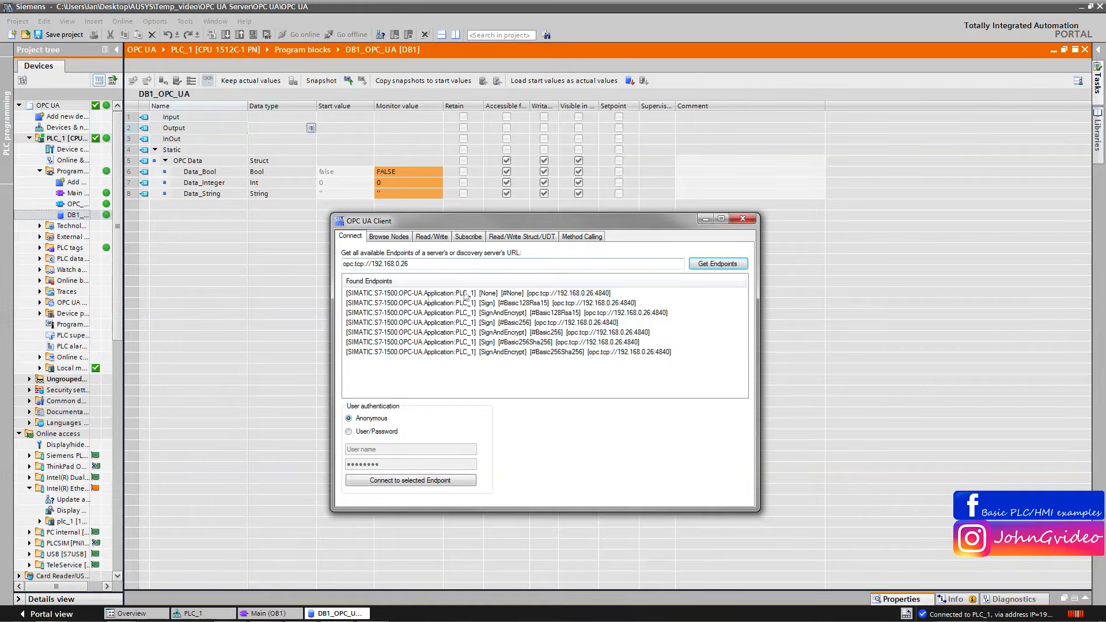
{"action": "left_click", "coordinate": [501, 297]}
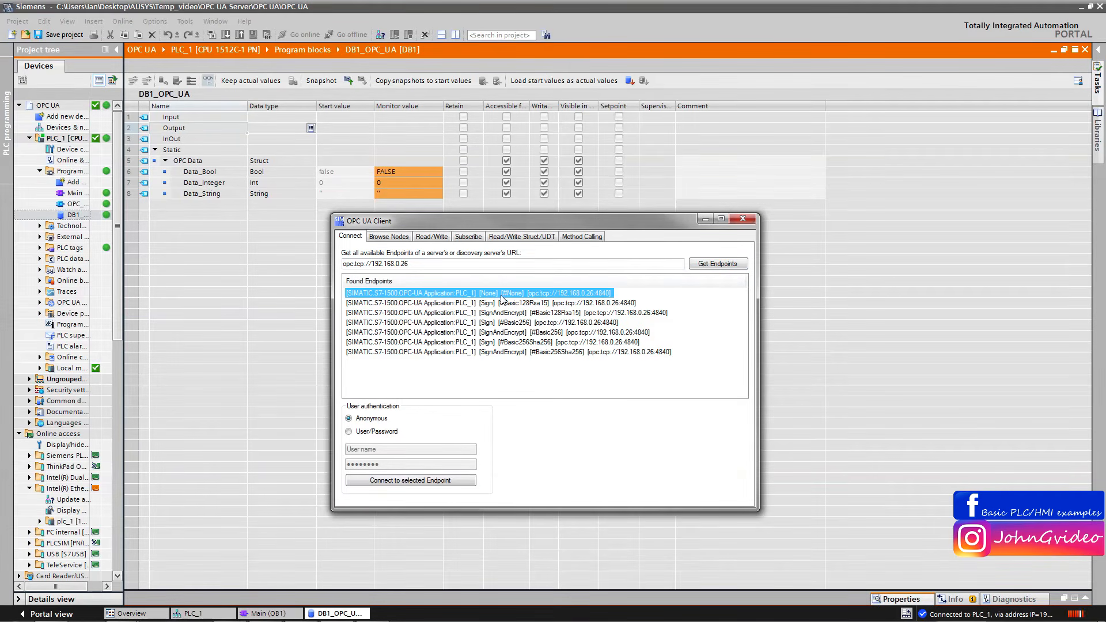
{"action": "left_click", "coordinate": [435, 482]}
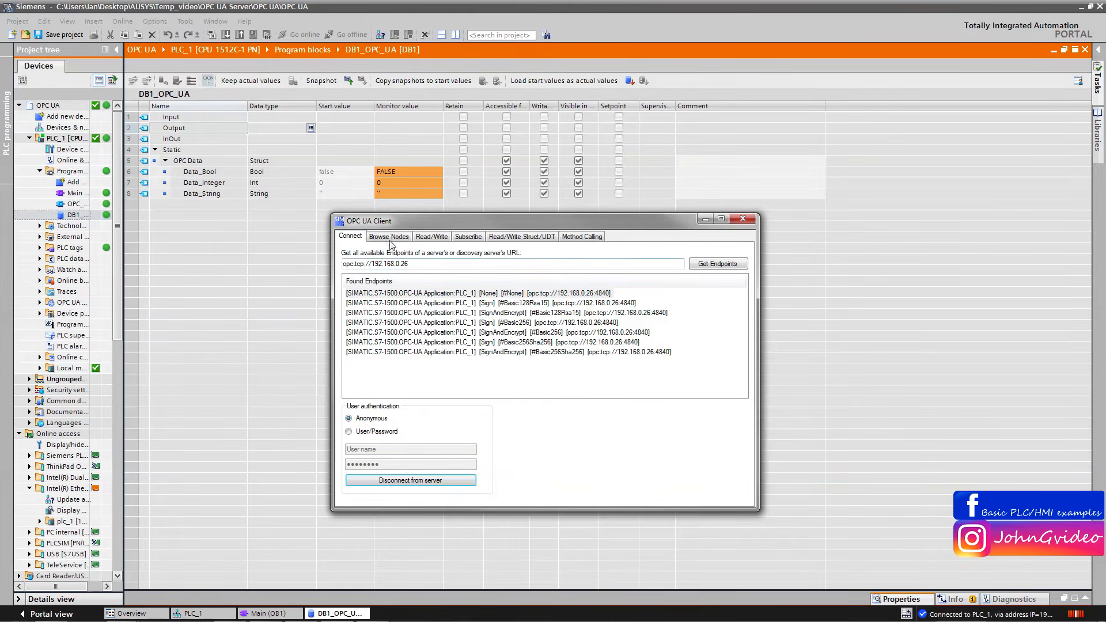
- Browse the server's nodes and expand PLC_1, DataBlocksInstance, DB1_OPC_UA and Static down to the OPC Data members
{"action": "left_click", "coordinate": [389, 239]}
{"action": "left_click", "coordinate": [350, 264]}
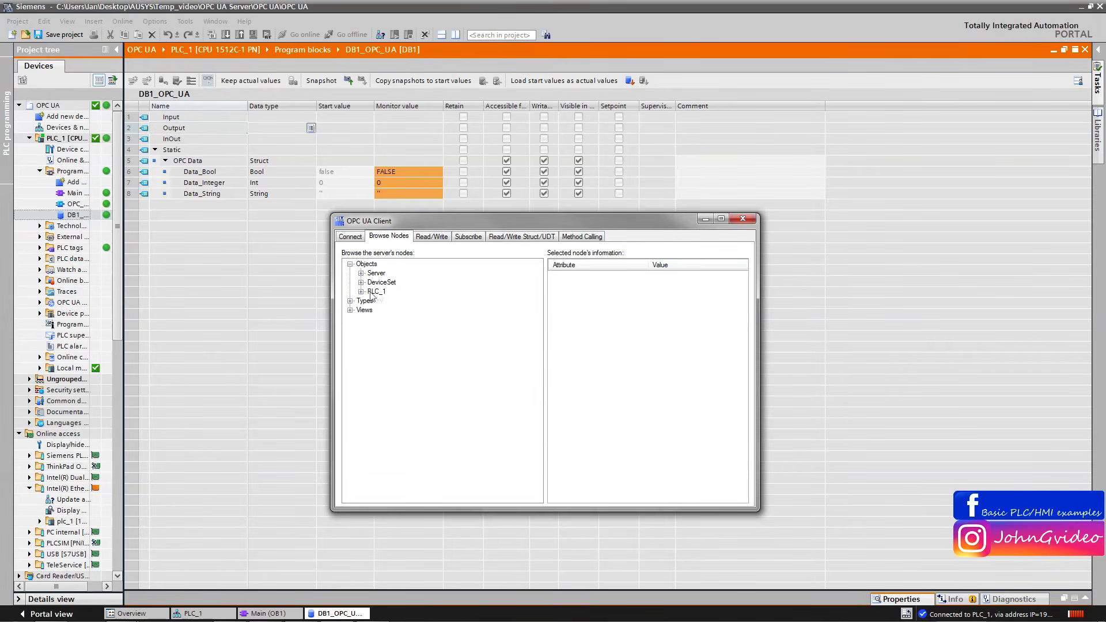
{"action": "left_click", "coordinate": [361, 292]}
{"action": "left_click", "coordinate": [373, 319]}
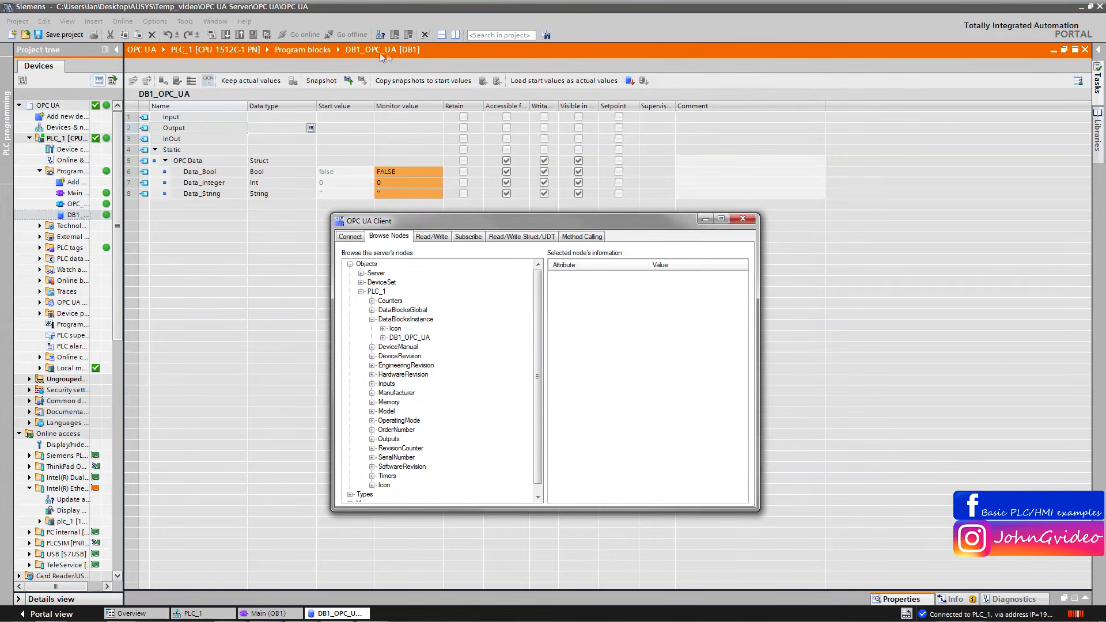
{"action": "left_click", "coordinate": [382, 337]}
{"action": "left_click", "coordinate": [395, 347]}
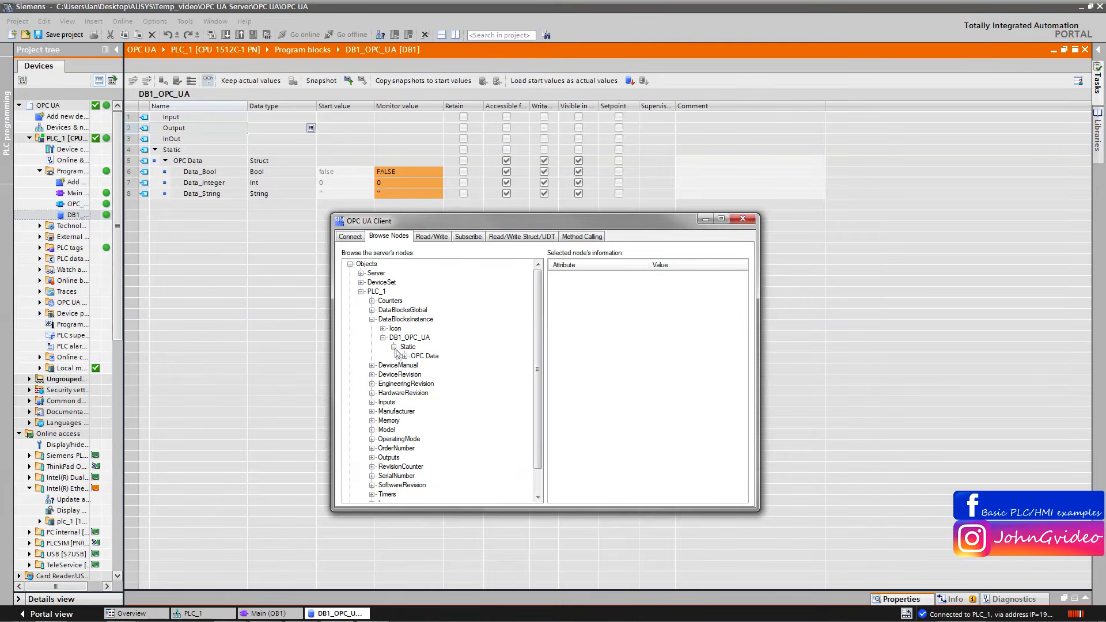
{"action": "left_click", "coordinate": [428, 356]}
{"action": "left_click", "coordinate": [405, 356]}
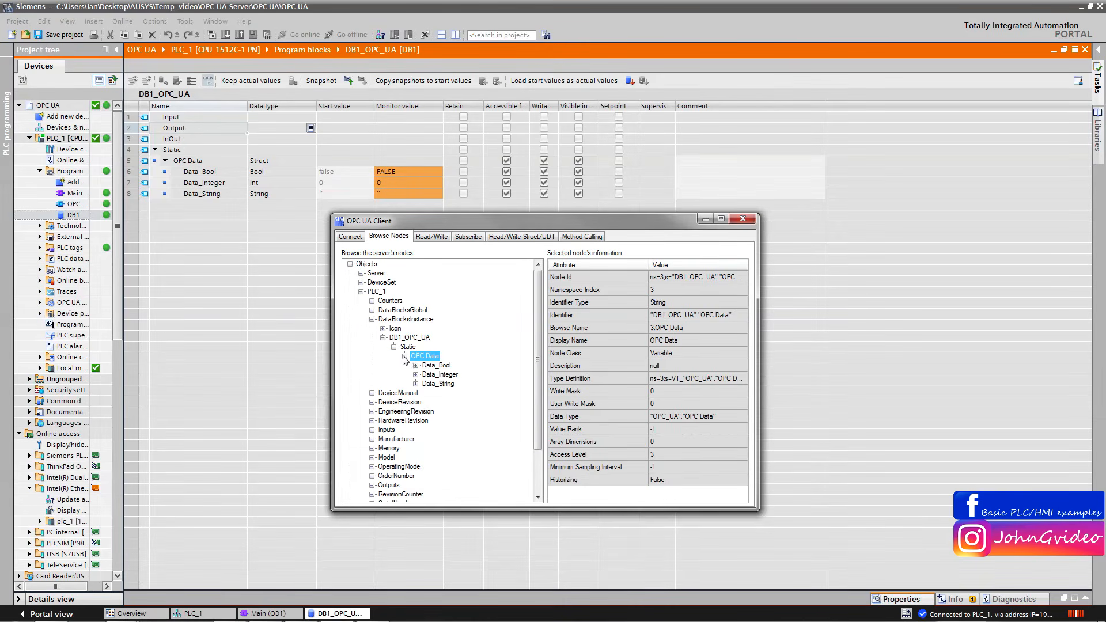
- Read the Data_Bool node using its copied node ID, and write TRUE to the same node
{"action": "left_click", "coordinate": [433, 368]}
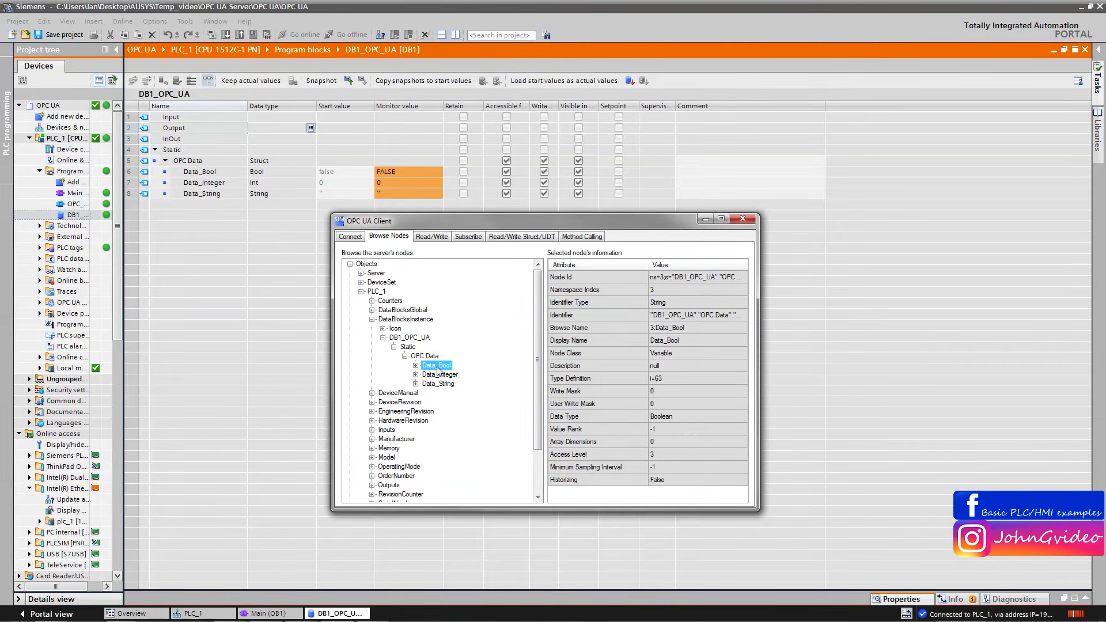
{"action": "left_click", "coordinate": [695, 278]}
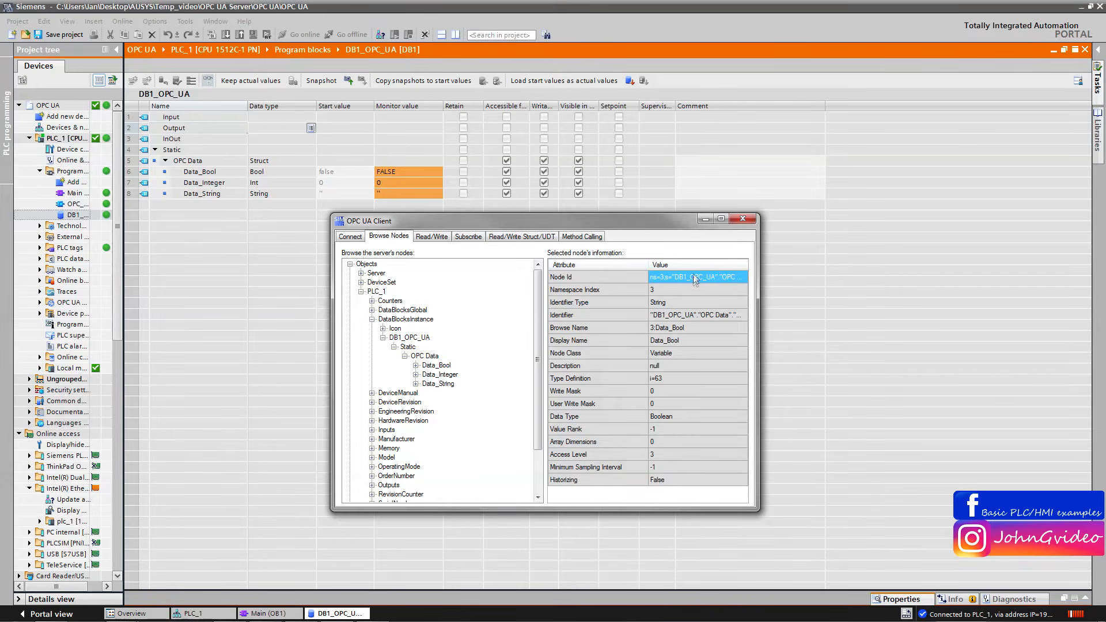
{"action": "left_click", "coordinate": [432, 237]}
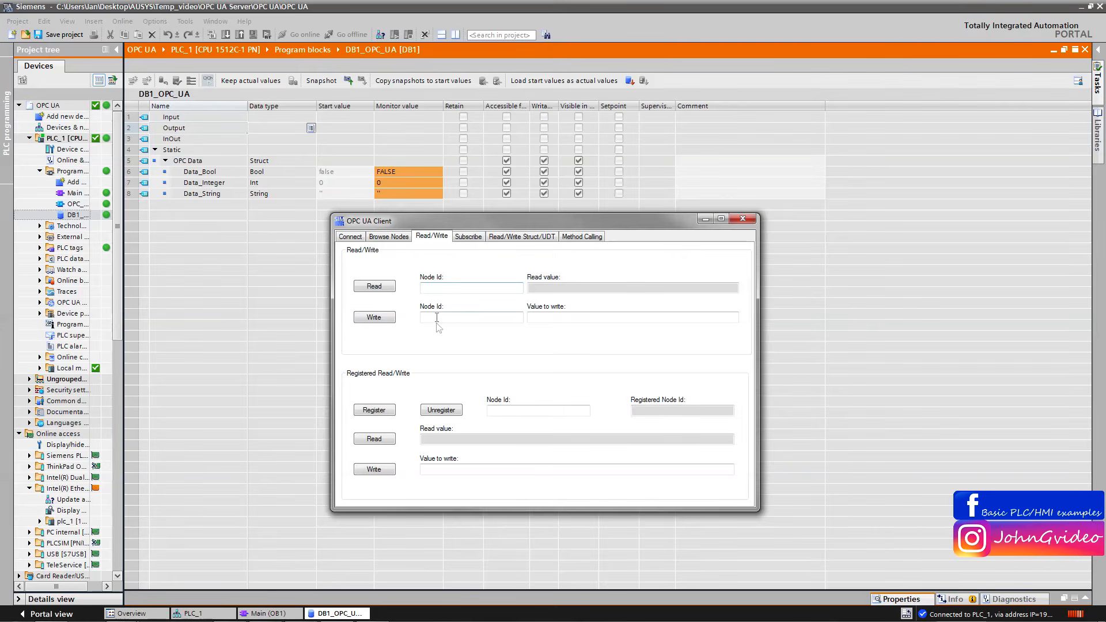
{"action": "type", "text": "ns=3;s=\"DB1_OPC_UA\".\"OPC Data\".\"Data_Bool\""}
{"action": "left_click", "coordinate": [375, 287]}
{"action": "type", "text": "OPC_UA\".\"OPC Data\".\"Data_Bool\""}
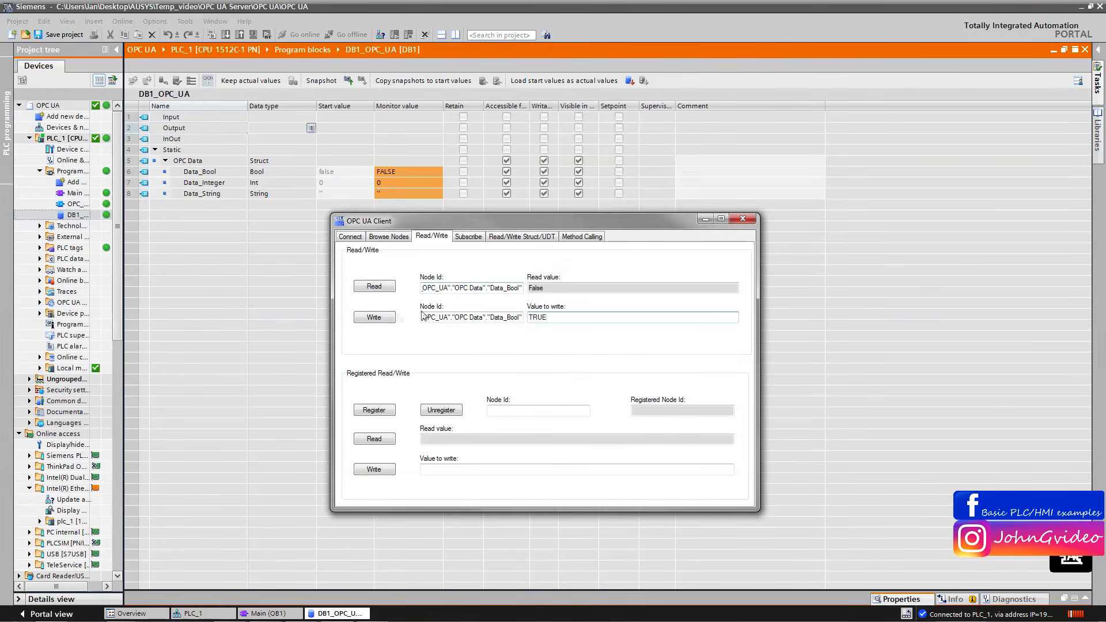
{"action": "left_click", "coordinate": [375, 318]}
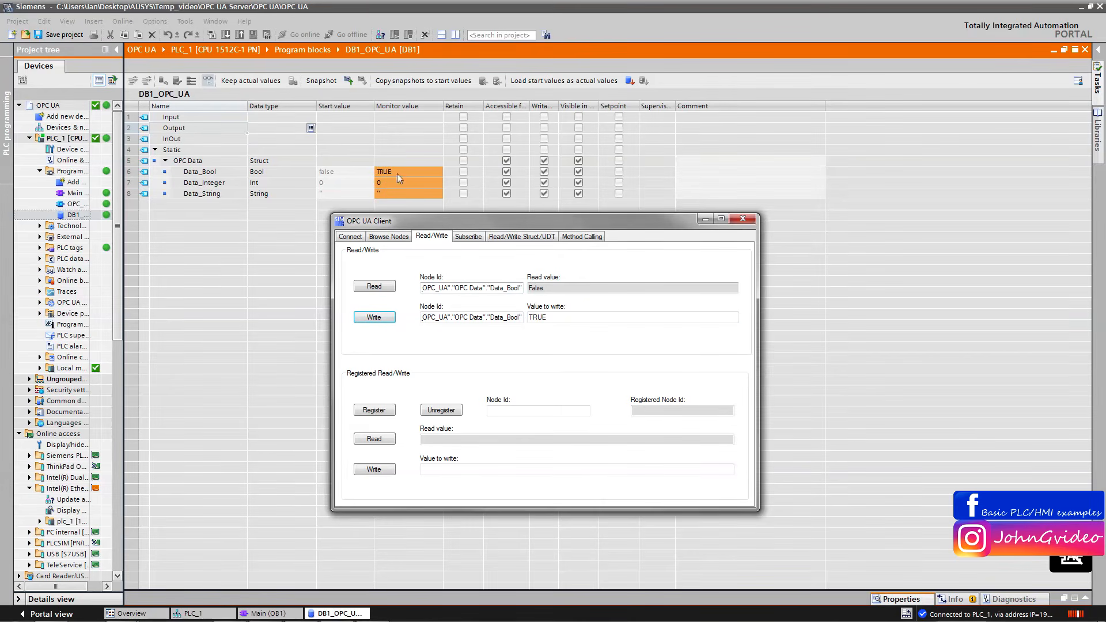
- Copy the node ID of Data_Integer into the write node ID and write the value 9 to it
{"action": "left_click", "coordinate": [373, 239]}
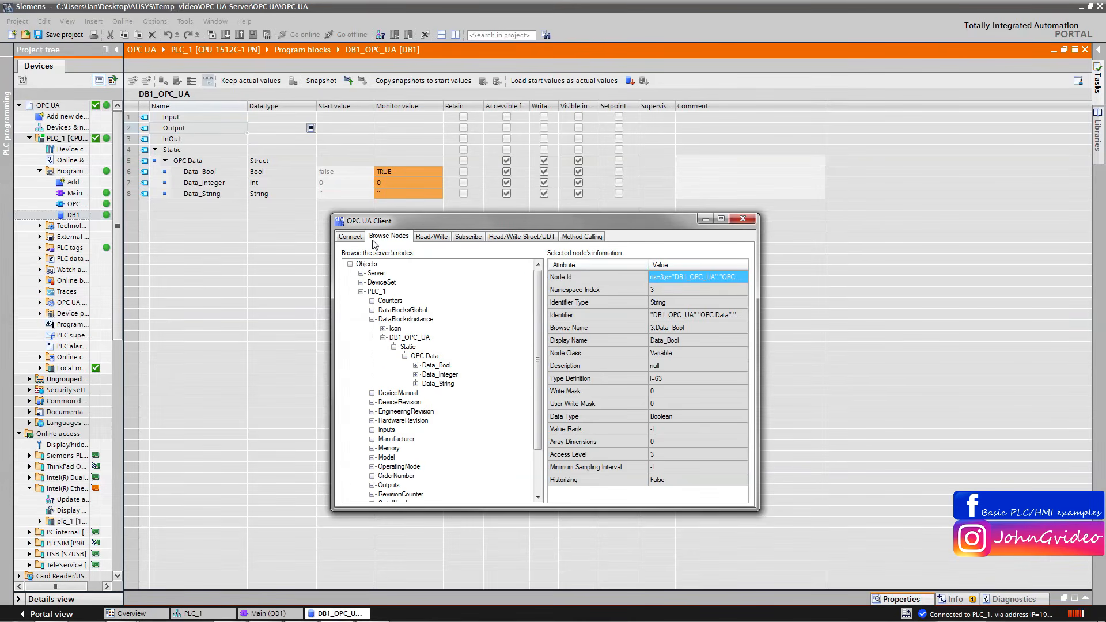
{"action": "left_click", "coordinate": [438, 375]}
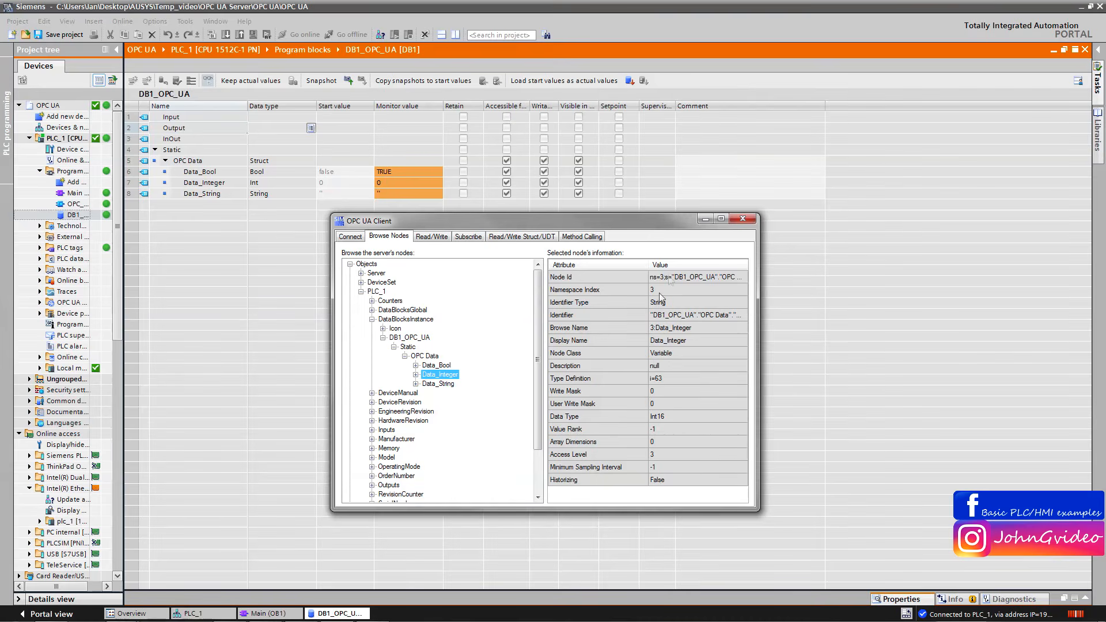
{"action": "left_click", "coordinate": [671, 277]}
{"action": "left_click", "coordinate": [432, 236]}
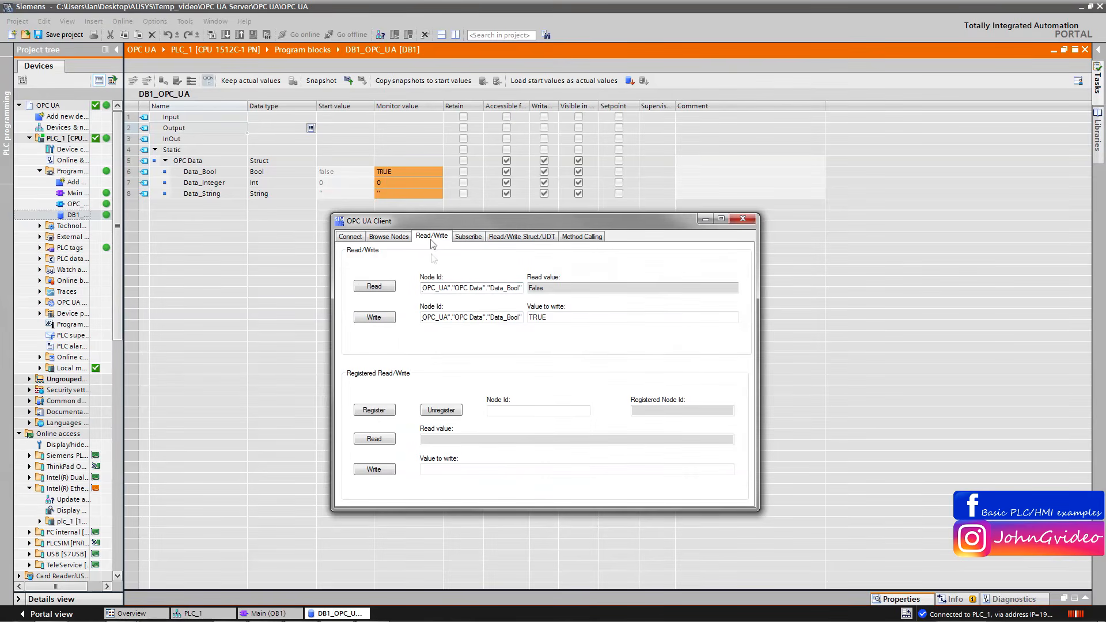
{"action": "left_click_drag", "start_coordinate": [438, 320], "coordinate": [514, 316]}
{"action": "type", "text": "PC_UA\".\"OPC Data\".\"Data_Integer\""}
{"action": "key", "text": "Tab"}
{"action": "type", "text": "9"}
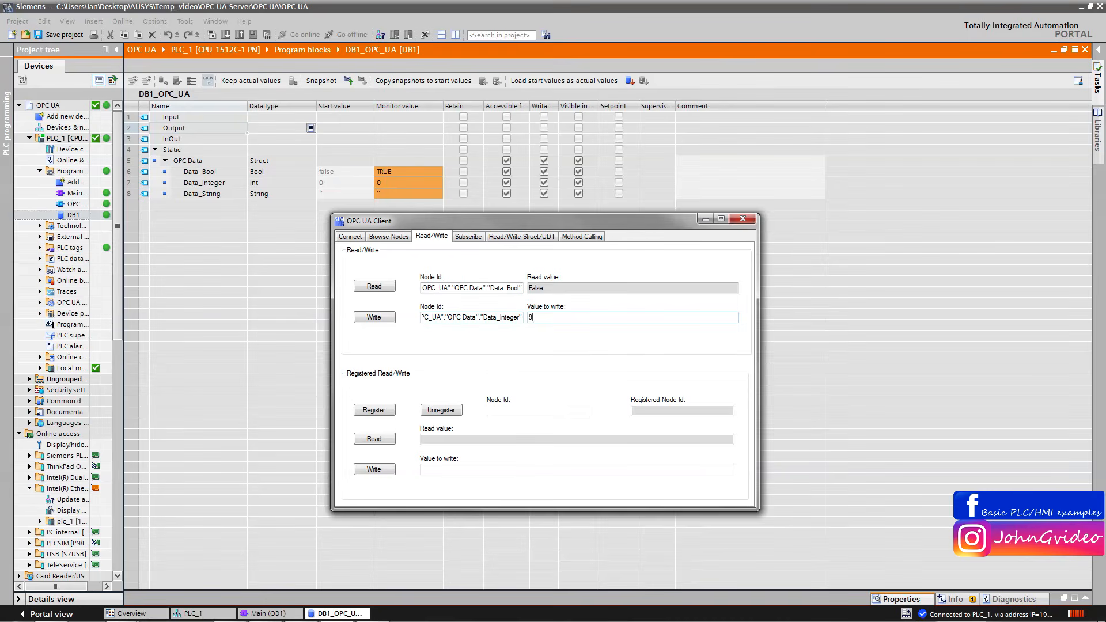
{"action": "left_click", "coordinate": [376, 318]}
- Set the read node ID to Data_Integer and read its value from the server
{"action": "left_click_drag", "start_coordinate": [451, 288], "coordinate": [518, 288]}
{"action": "type", "text": "ns=3;s=\"DB1_OPC_UA\".\"OPC Data\".\"Data_Integer\""}
{"action": "left_click", "coordinate": [360, 288]}
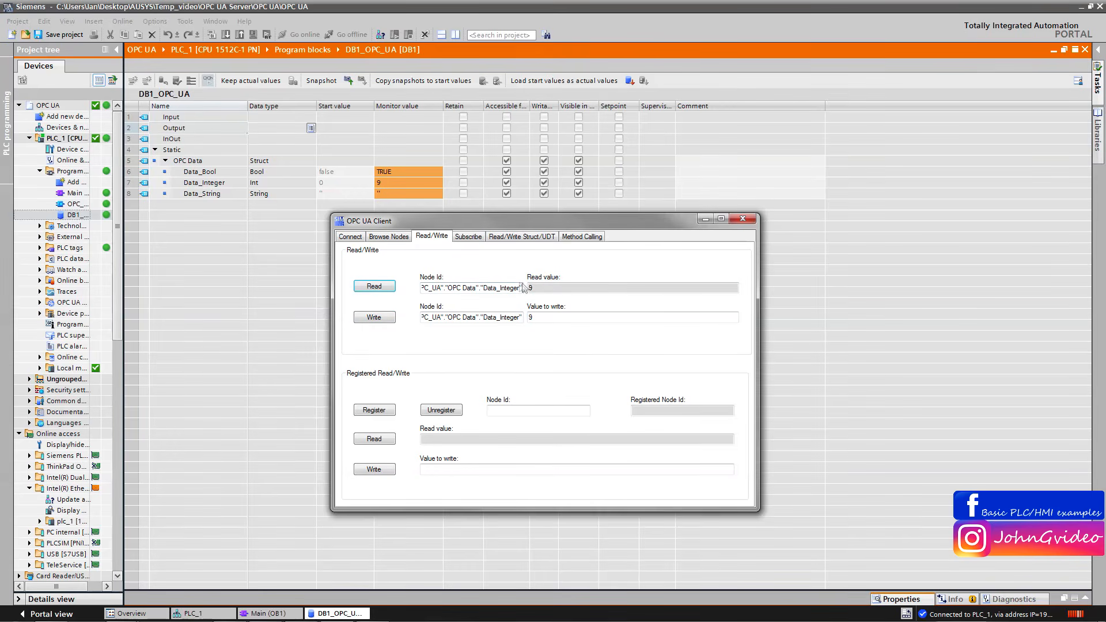
- Write the value 11 to Data_Integer and read the node back
{"action": "left_click_drag", "start_coordinate": [545, 317], "coordinate": [511, 316]}
{"action": "left_click", "coordinate": [374, 317]}
{"action": "left_click", "coordinate": [371, 287]}
- Copy the node ID of Data_String into the write node ID and write "This is OPC comm" to it
{"action": "left_click", "coordinate": [388, 237]}
{"action": "left_click", "coordinate": [436, 385]}
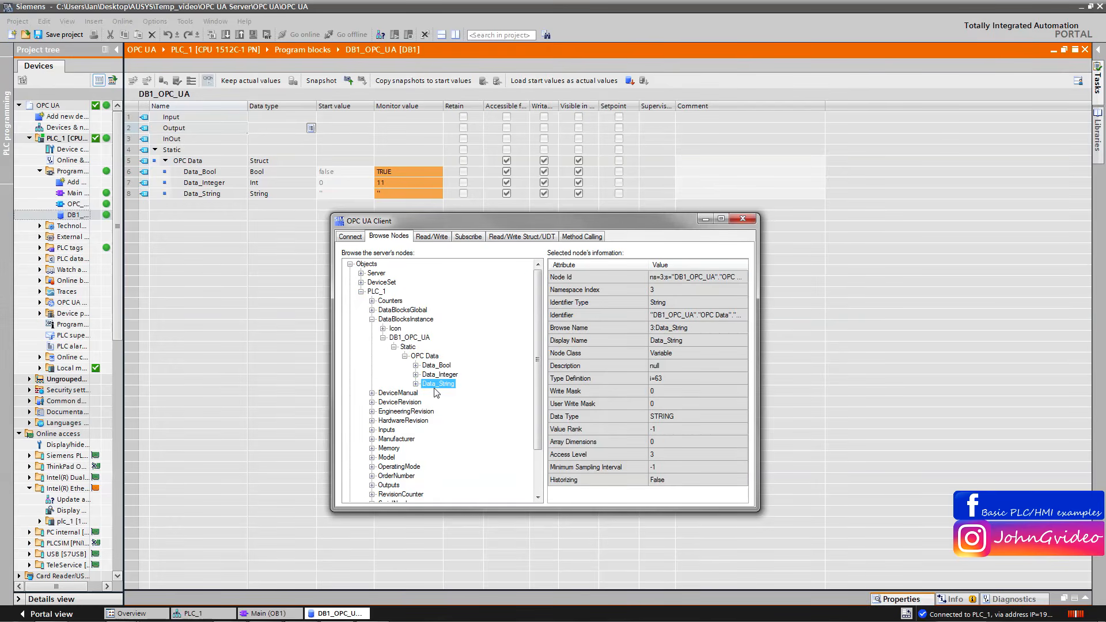
{"action": "left_click", "coordinate": [663, 279]}
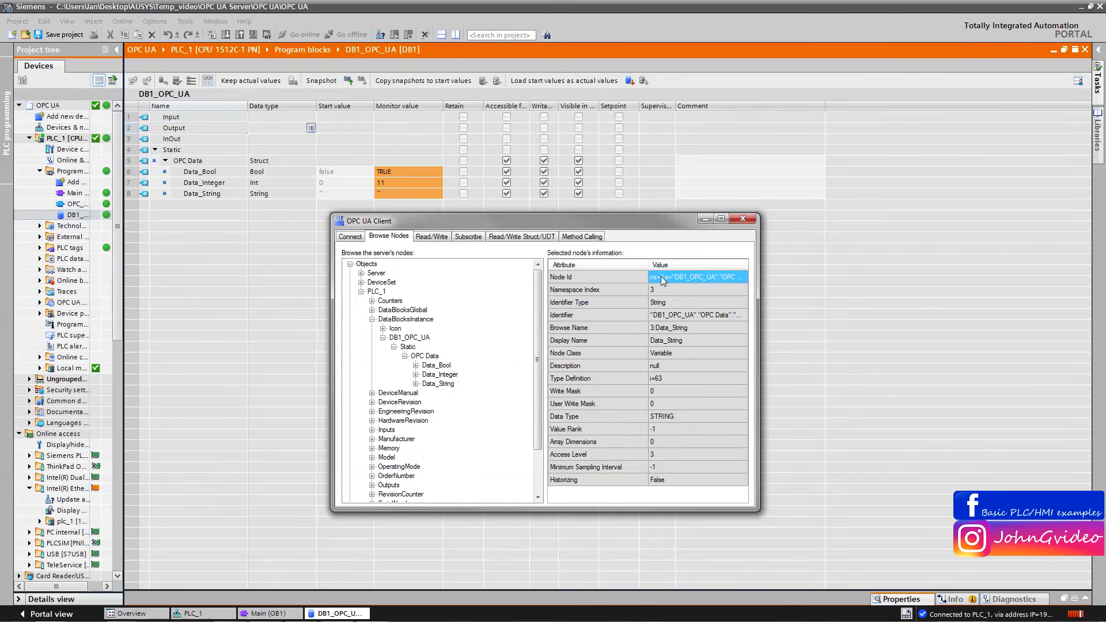
{"action": "left_click", "coordinate": [422, 243]}
{"action": "triple_click", "coordinate": [503, 316]}
{"action": "key", "text": "ctrl+v"}
{"action": "double_click", "coordinate": [547, 316]}
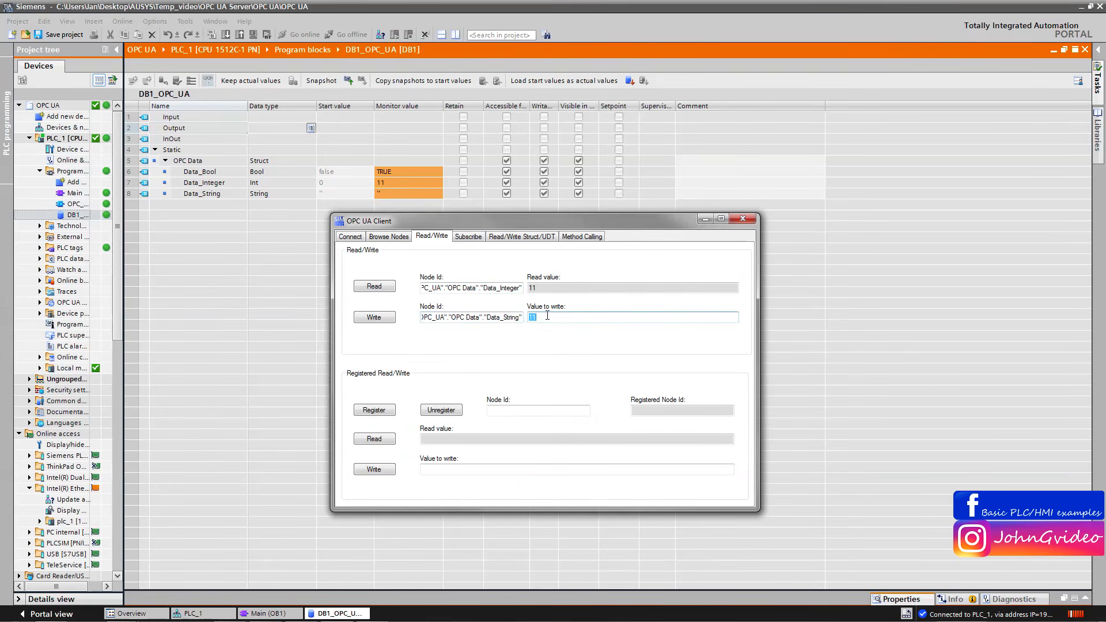
{"action": "type", "text": "This is OPC comm"}
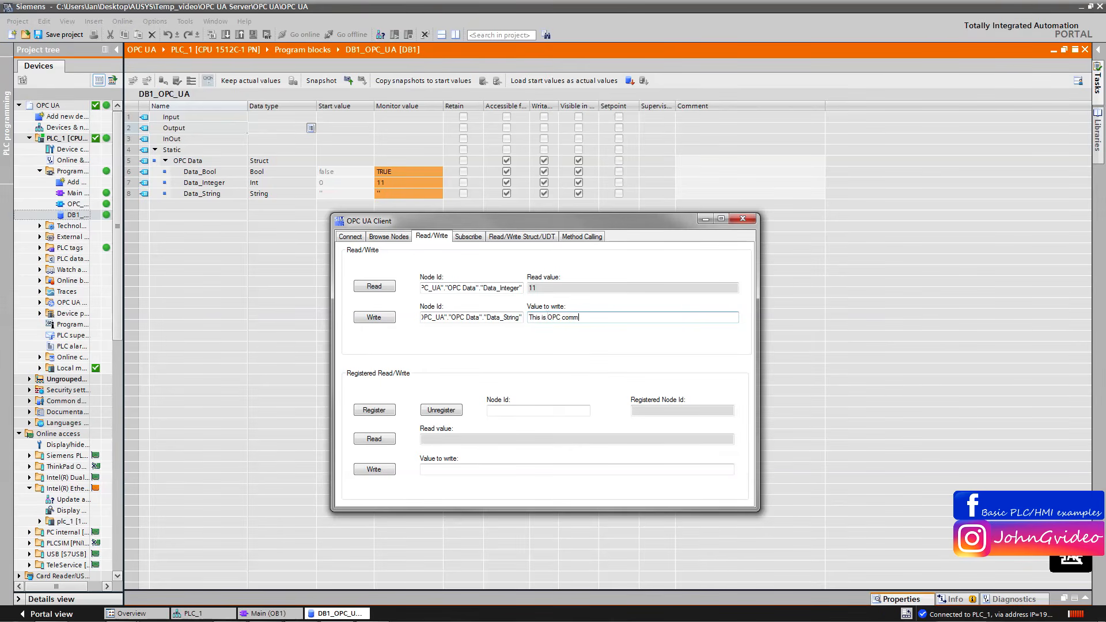
{"action": "left_click", "coordinate": [374, 317]}
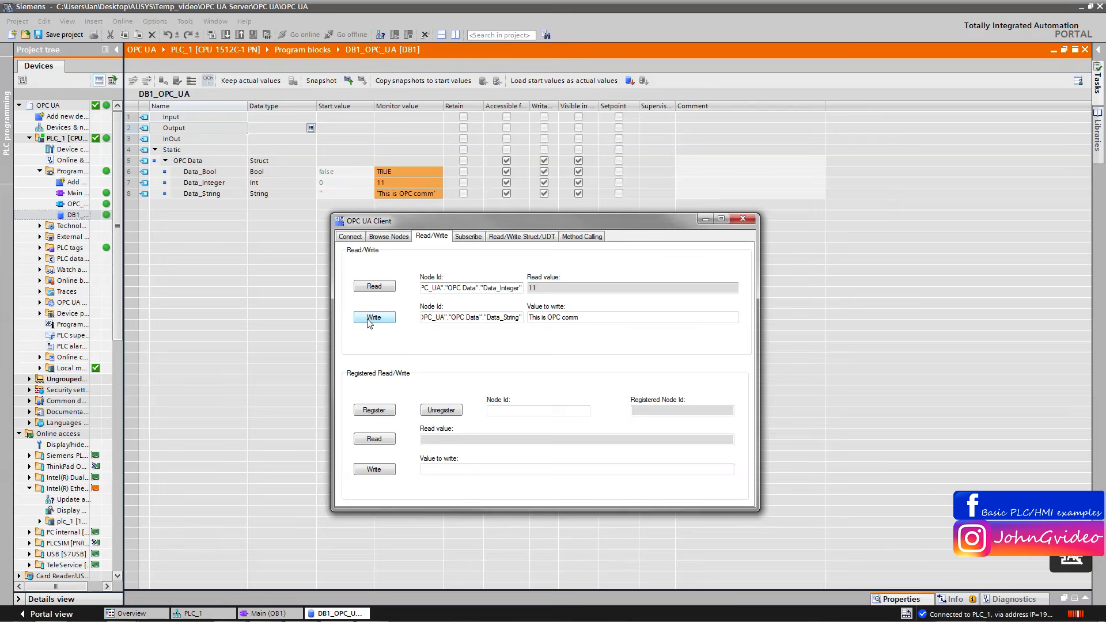
- Set the read node ID to Data_String and read its value from the server
{"action": "left_click", "coordinate": [455, 288]}
{"action": "key", "text": "ctrl+a"}
{"action": "type", "text": "ns=3;s=\"DB1_OPC_UA\".\"OPC Data\".\"Data_String\""}
{"action": "left_click", "coordinate": [363, 288]}
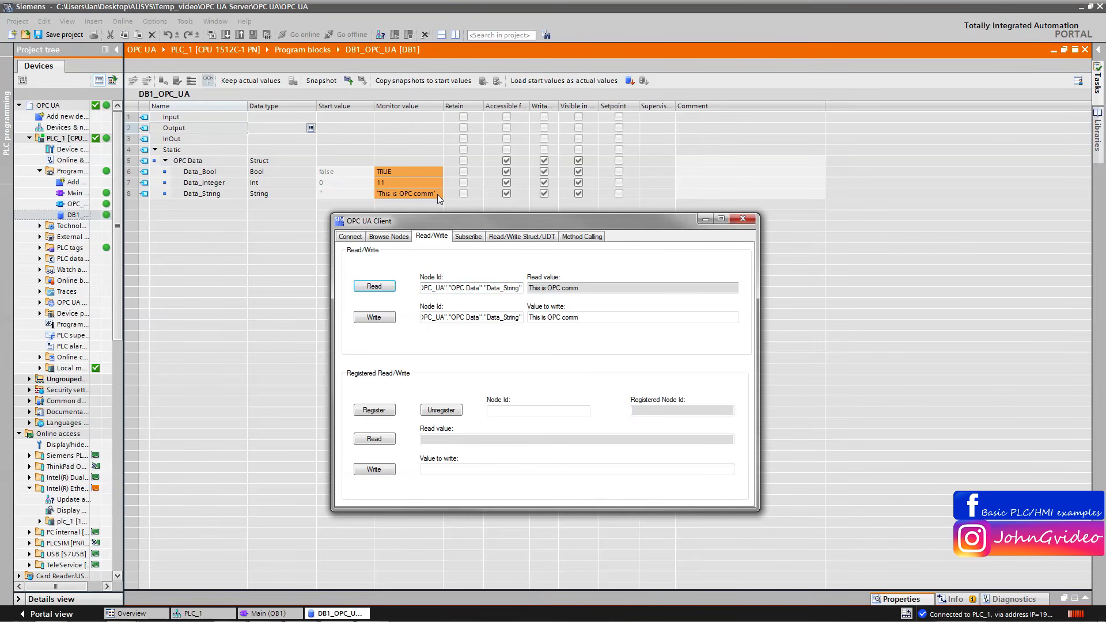
- Close the OPC UA Client application and the DB1_OPC_UA data block editor
{"action": "left_click", "coordinate": [742, 219]}
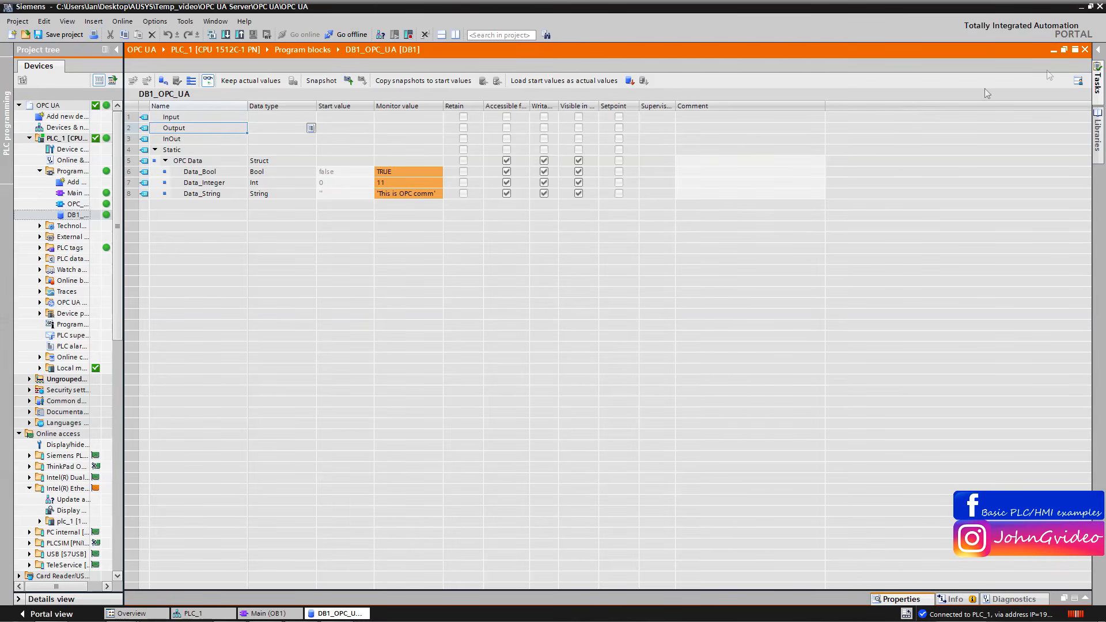
{"action": "left_click", "coordinate": [1086, 51]}
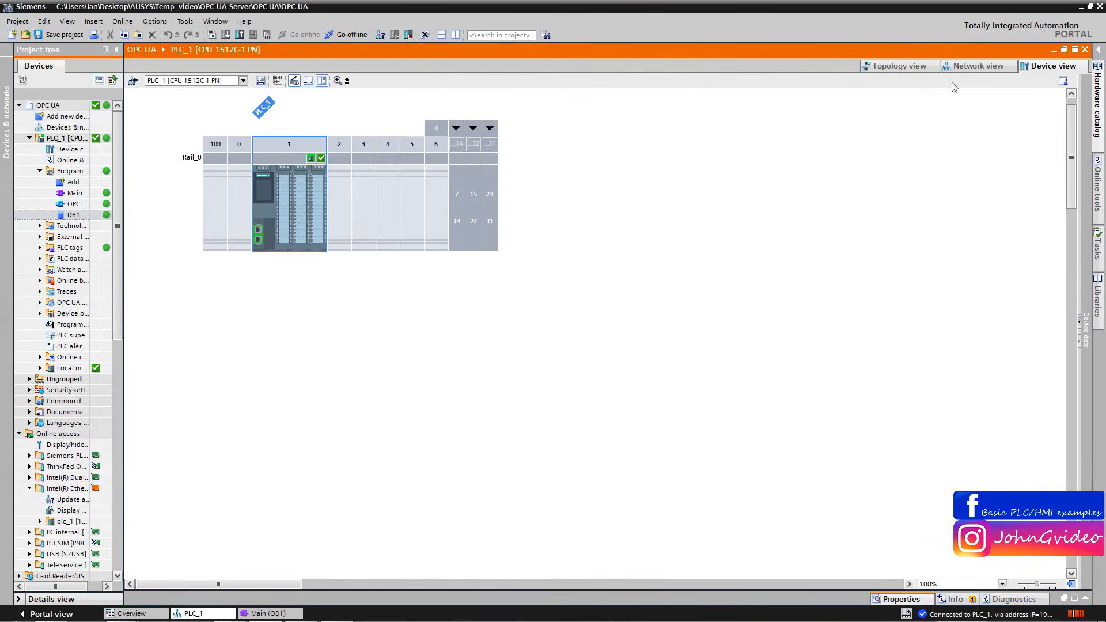
- Save the OPC UA project and take the PLC_1 connection offline
{"action": "left_click", "coordinate": [594, 280]}
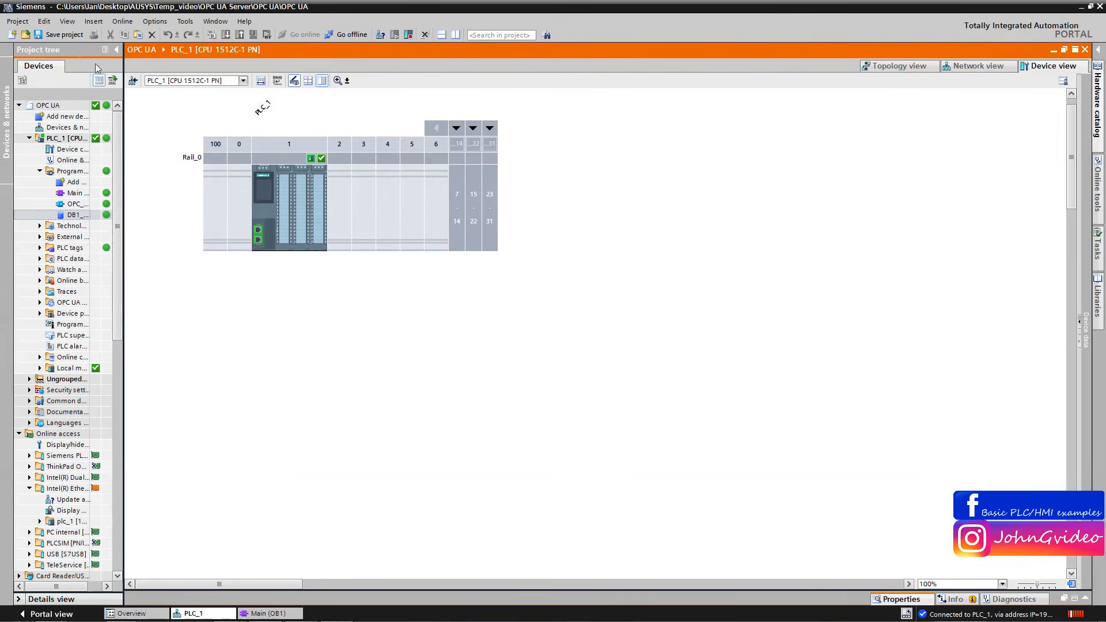
{"action": "left_click", "coordinate": [65, 35]}
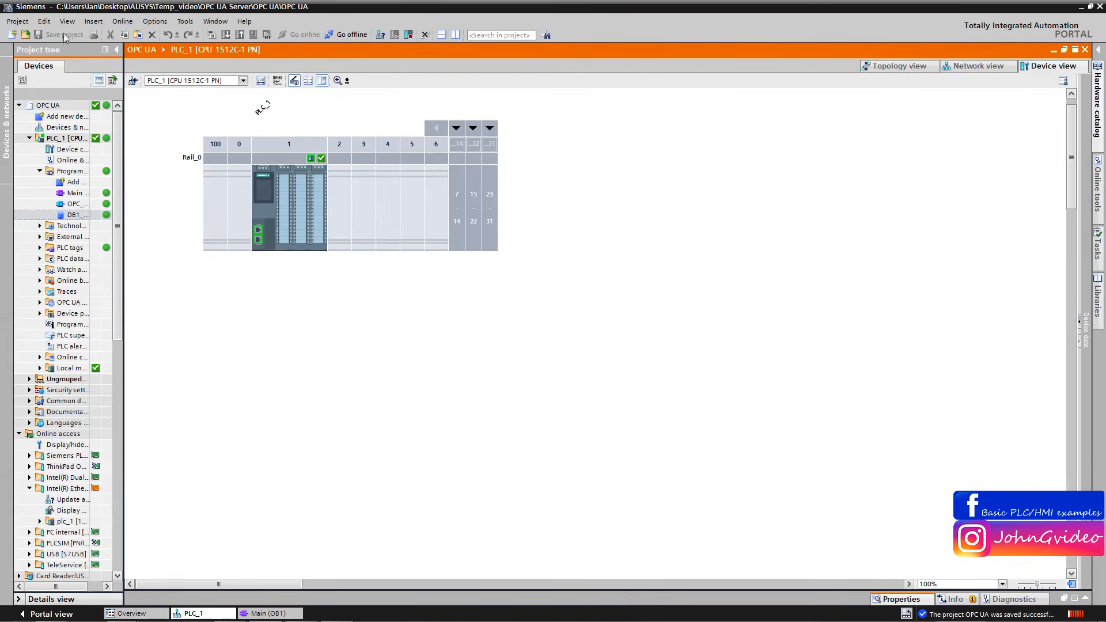
{"action": "left_click", "coordinate": [352, 34]}
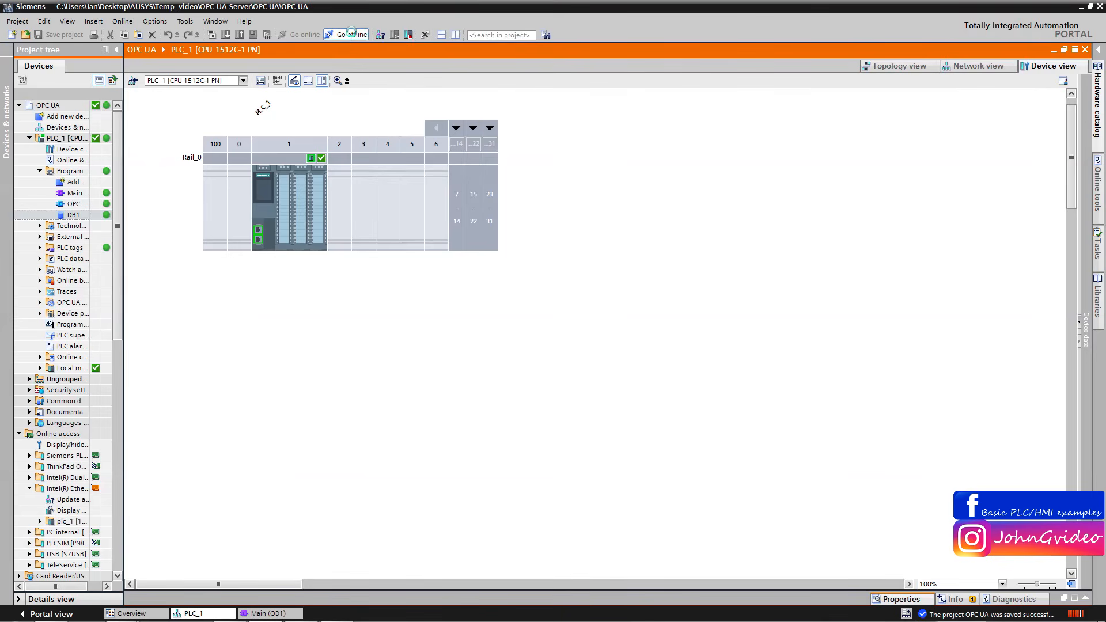